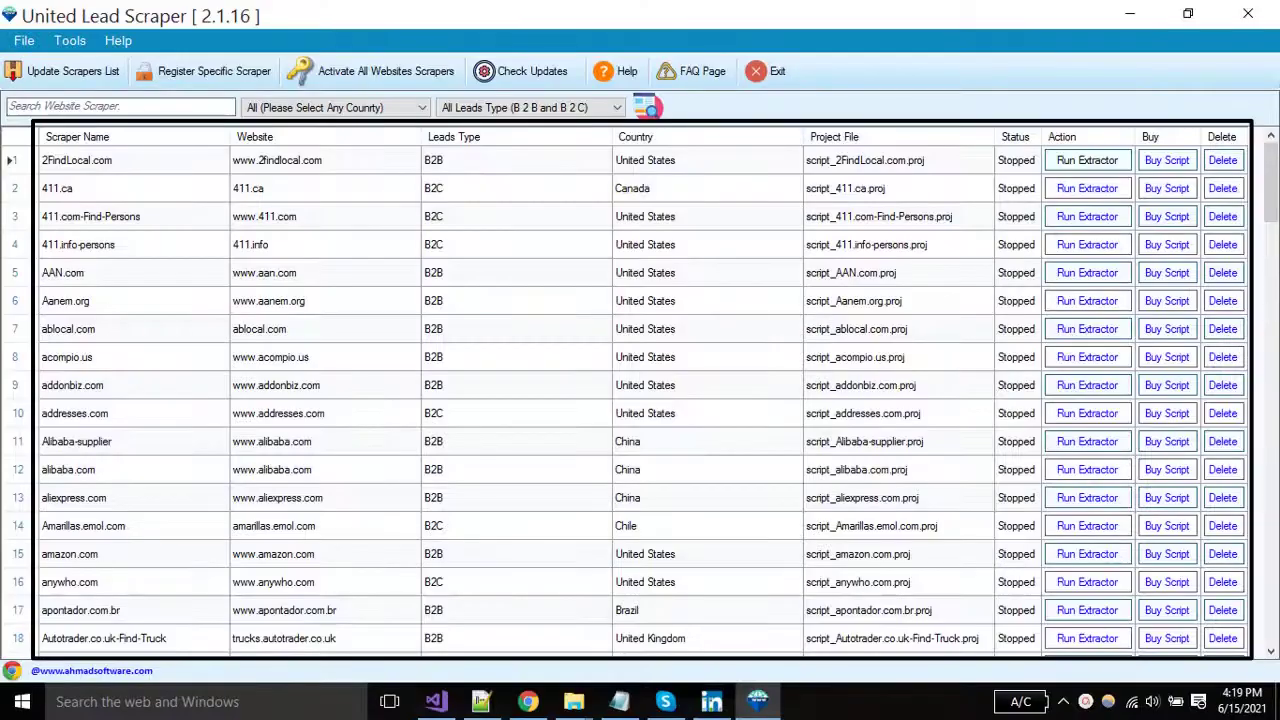
Step: Filter the scraper list by entering 'yellow' in the Search Website Scraper box
{"action": "scroll", "coordinate": [640, 390], "scroll_direction": "down", "scroll_amount": 5}
{"action": "scroll", "coordinate": [640, 390], "scroll_direction": "down", "scroll_amount": 5}
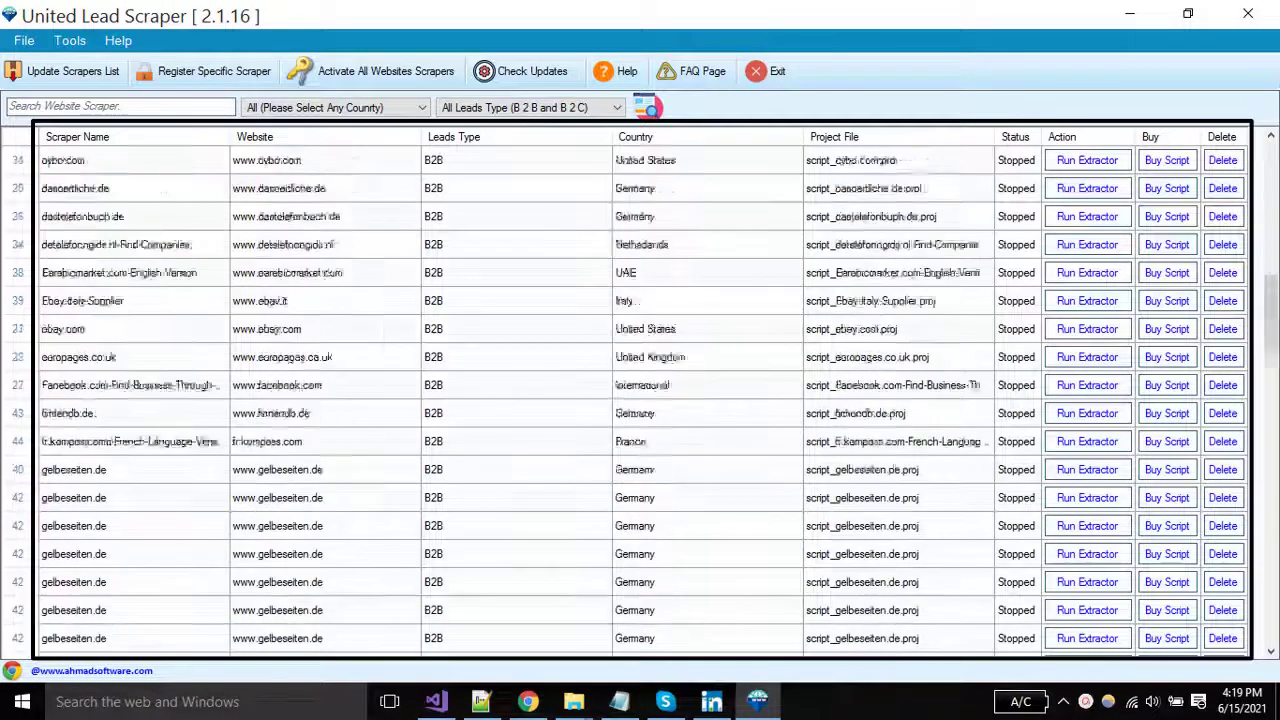
{"action": "scroll", "coordinate": [640, 390], "scroll_direction": "down", "scroll_amount": 2}
{"action": "scroll", "coordinate": [640, 390], "scroll_direction": "down", "scroll_amount": 5}
{"action": "scroll", "coordinate": [640, 390], "scroll_direction": "down", "scroll_amount": 5}
{"action": "scroll", "coordinate": [640, 390], "scroll_direction": "down", "scroll_amount": 5}
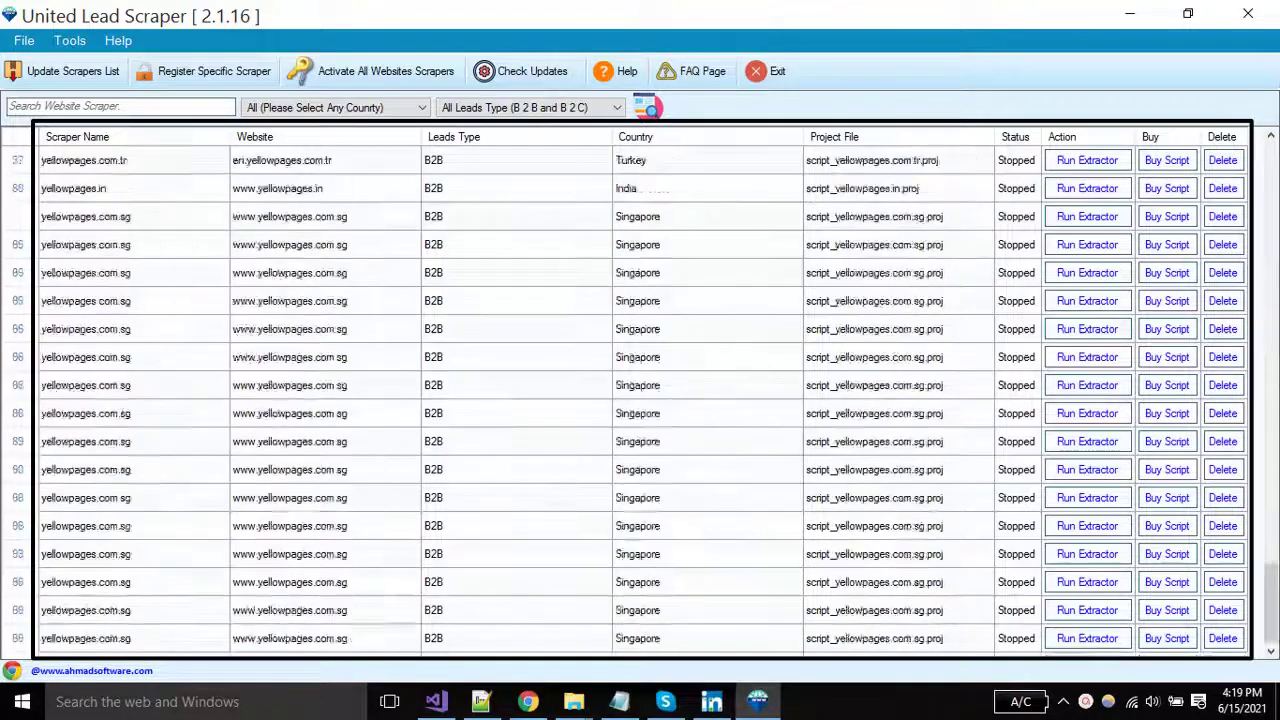
{"action": "scroll", "coordinate": [640, 390], "scroll_direction": "down", "scroll_amount": 3}
{"action": "scroll", "coordinate": [640, 390], "scroll_direction": "down", "scroll_amount": 3}
{"action": "scroll", "coordinate": [640, 390], "scroll_direction": "up", "scroll_amount": 5}
{"action": "scroll", "coordinate": [640, 390], "scroll_direction": "up", "scroll_amount": 10}
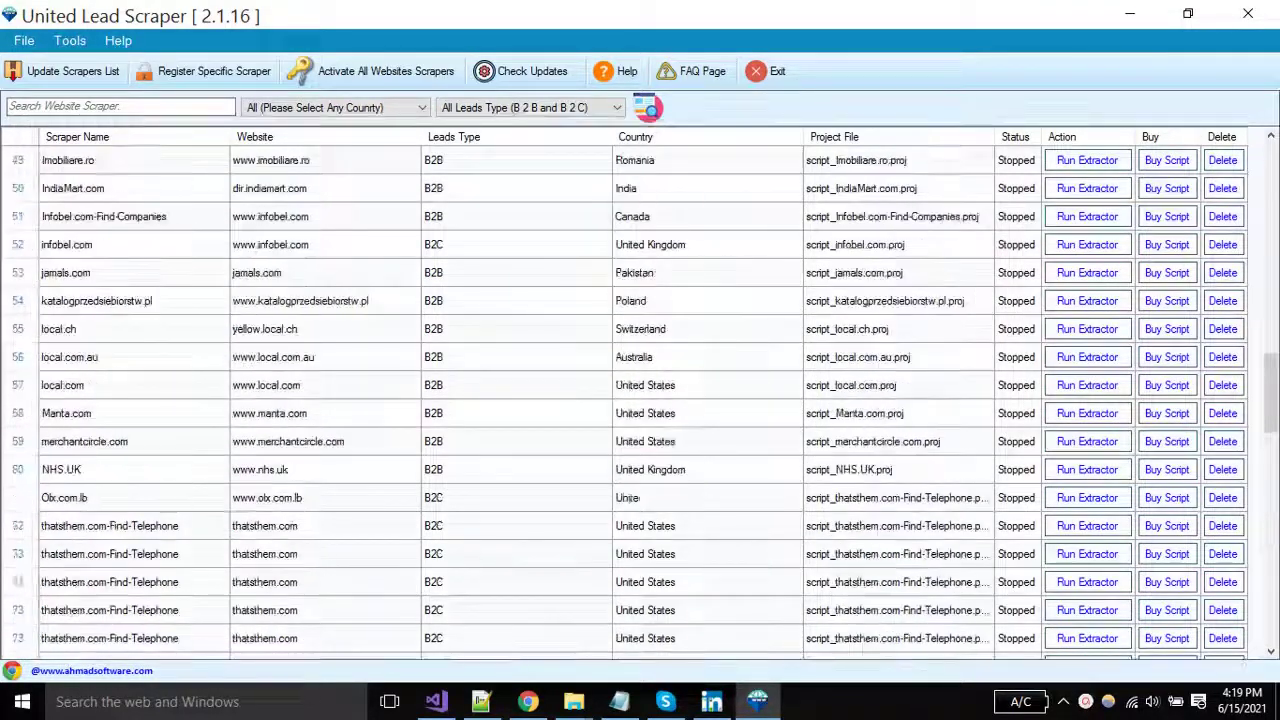
{"action": "scroll", "coordinate": [640, 390], "scroll_direction": "up", "scroll_amount": 10}
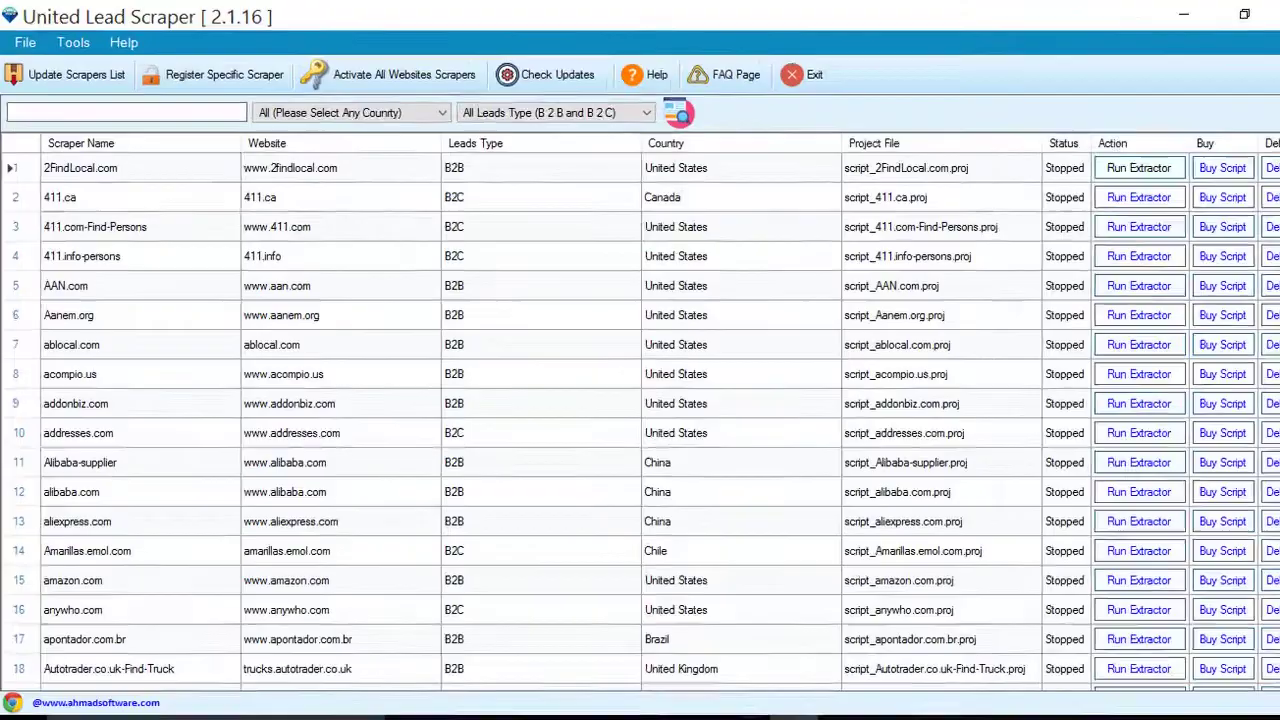
{"action": "type", "text": "yello"}
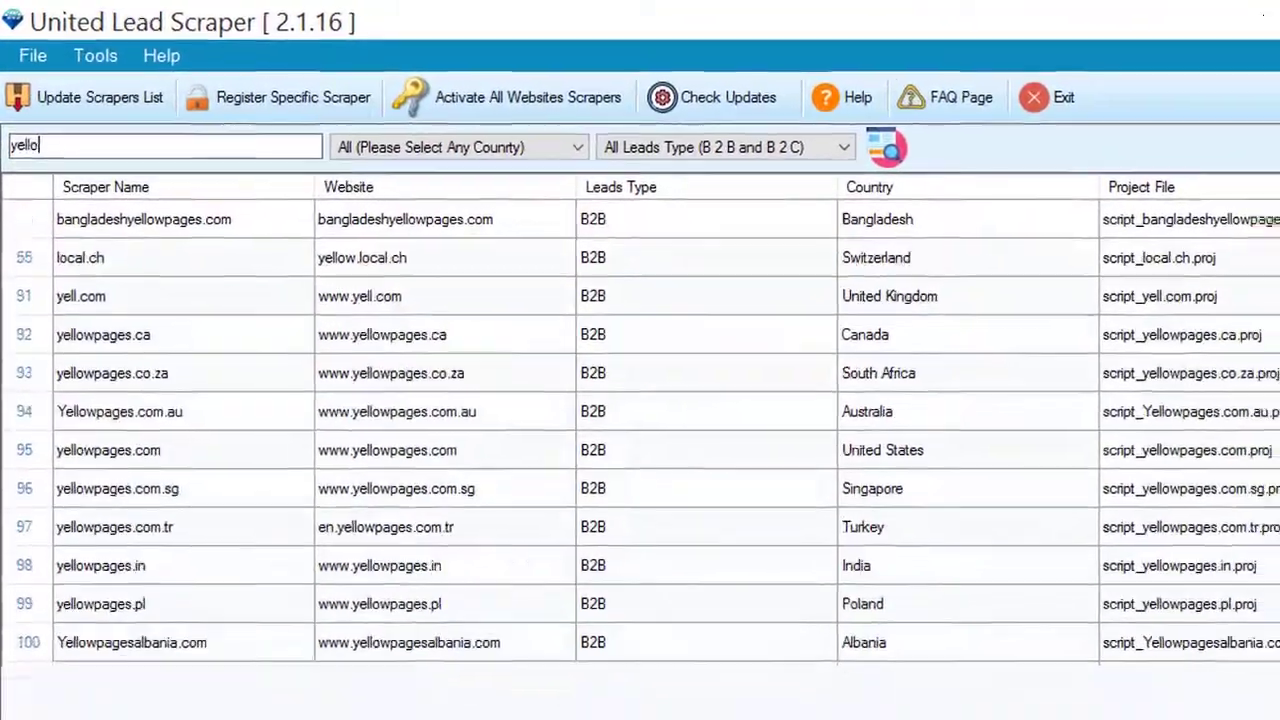
{"action": "type", "text": "w"}
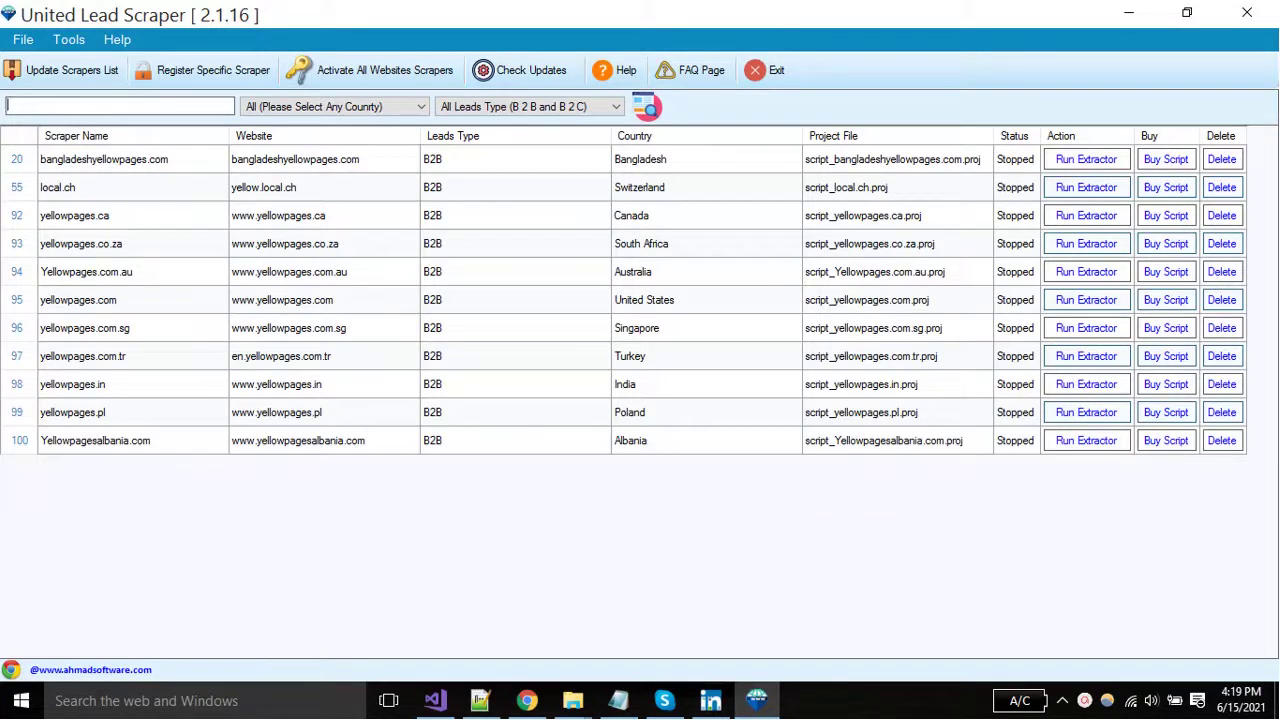
Step: Set the country filter to South Africa
{"action": "left_click", "coordinate": [333, 106]}
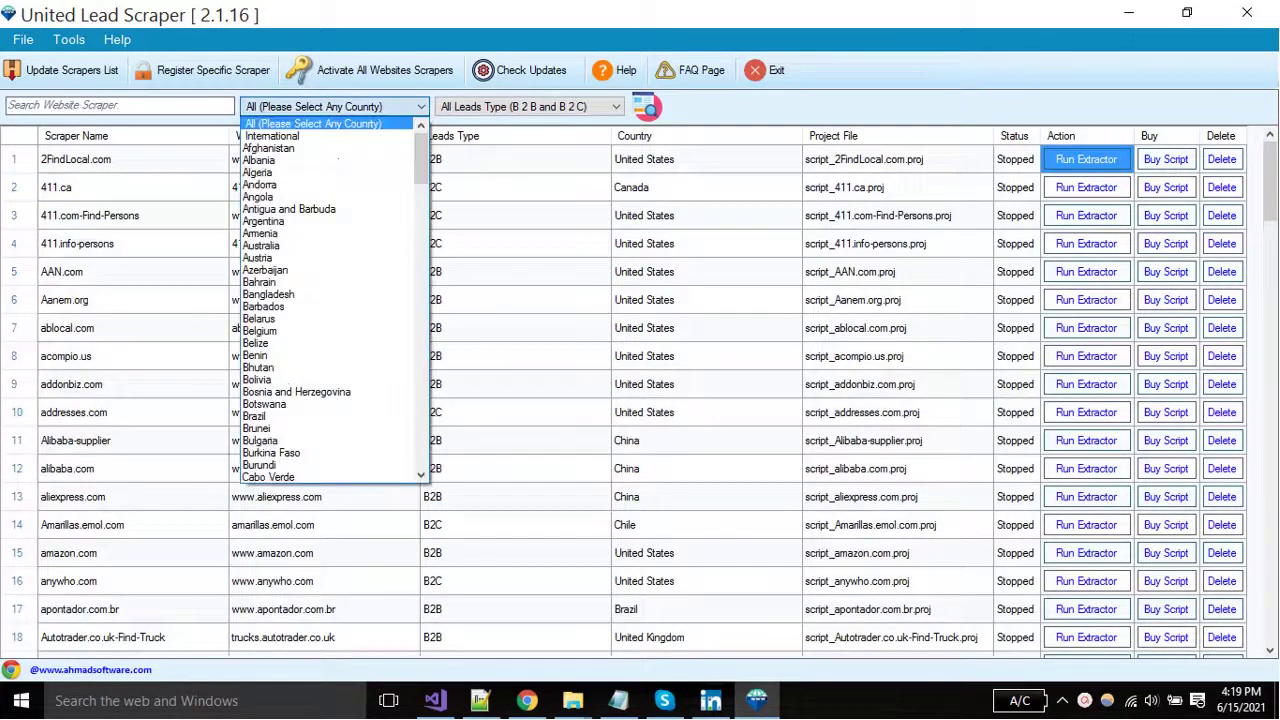
{"action": "scroll", "coordinate": [300, 284], "scroll_direction": "down", "scroll_amount": 2}
{"action": "scroll", "coordinate": [330, 300], "scroll_direction": "down", "scroll_amount": 6}
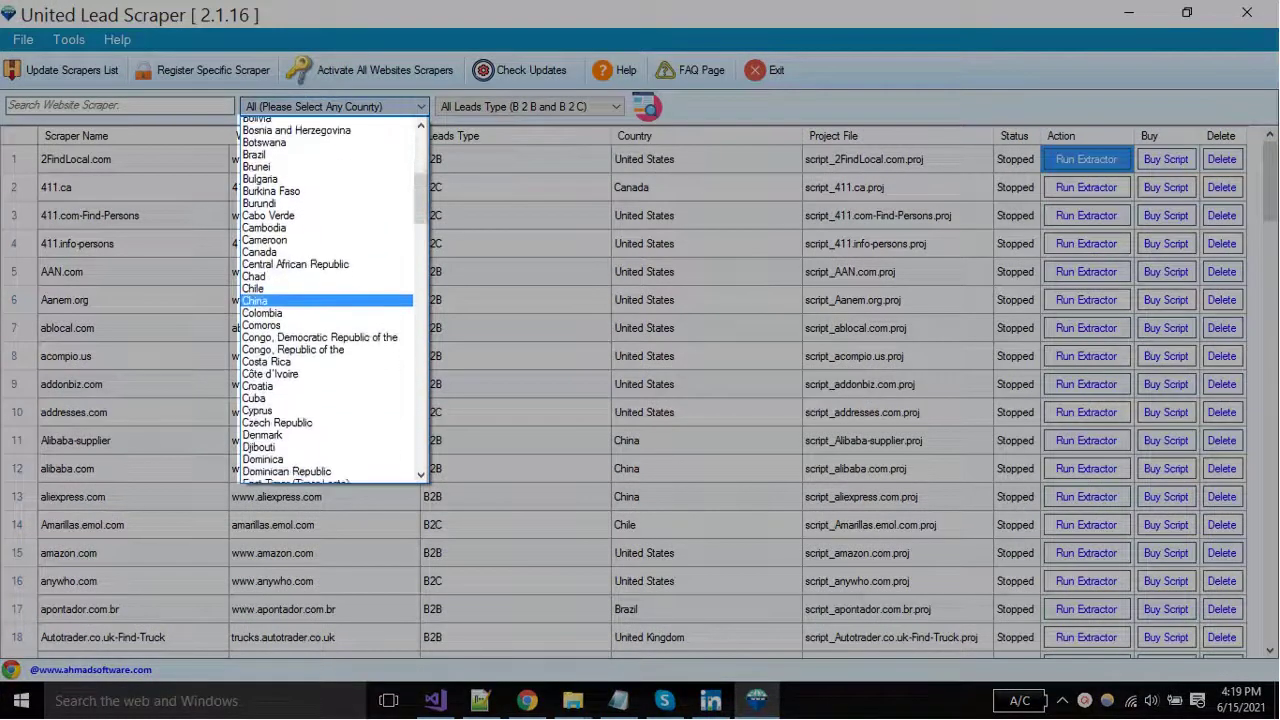
{"action": "scroll", "coordinate": [330, 300], "scroll_direction": "down", "scroll_amount": 4}
{"action": "scroll", "coordinate": [330, 300], "scroll_direction": "up", "scroll_amount": 4}
{"action": "scroll", "coordinate": [330, 300], "scroll_direction": "up", "scroll_amount": 5}
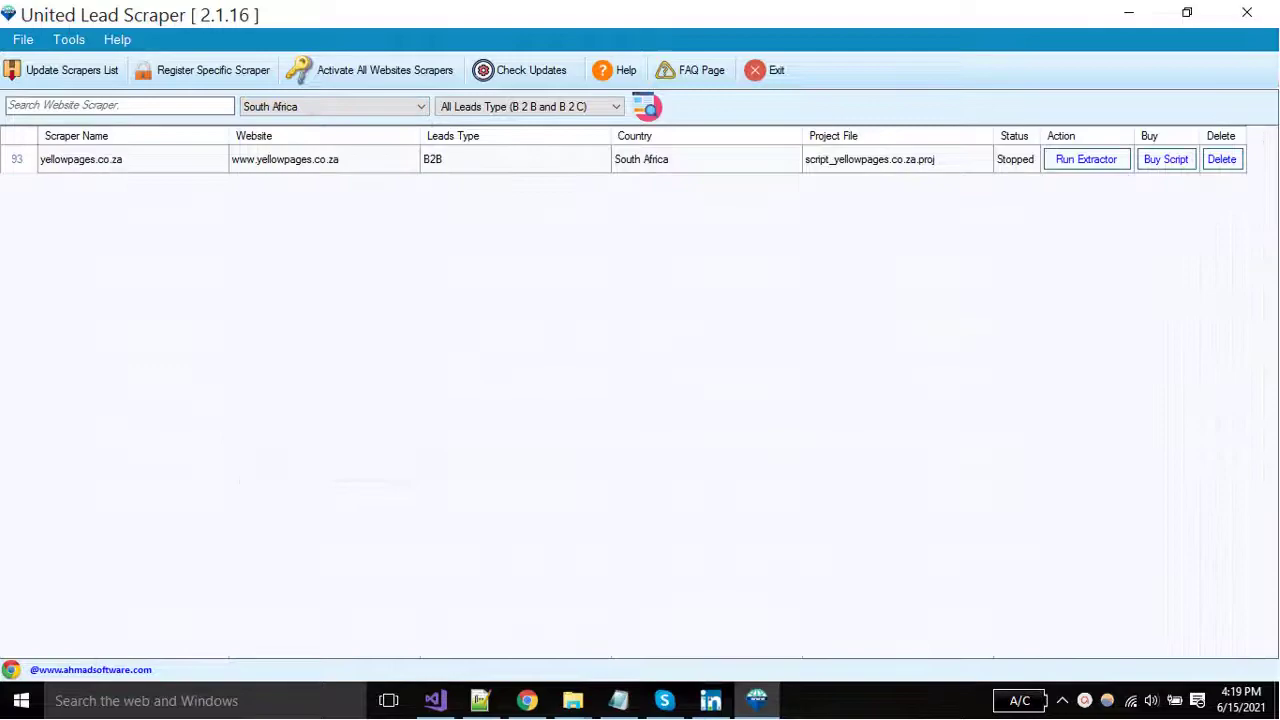
Step: Set Leads Type to B2B Leads Websites, leaving only yellowpages.co.za listed
{"action": "left_click", "coordinate": [528, 106]}
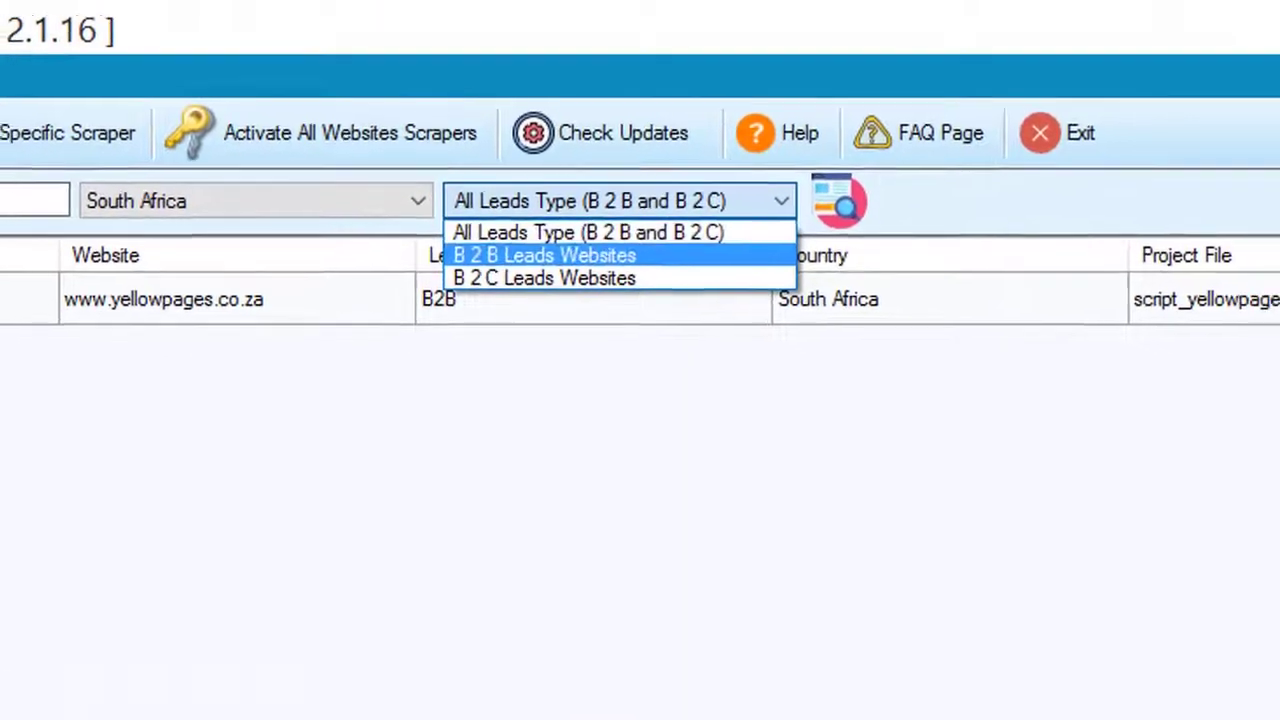
{"action": "left_click", "coordinate": [545, 256]}
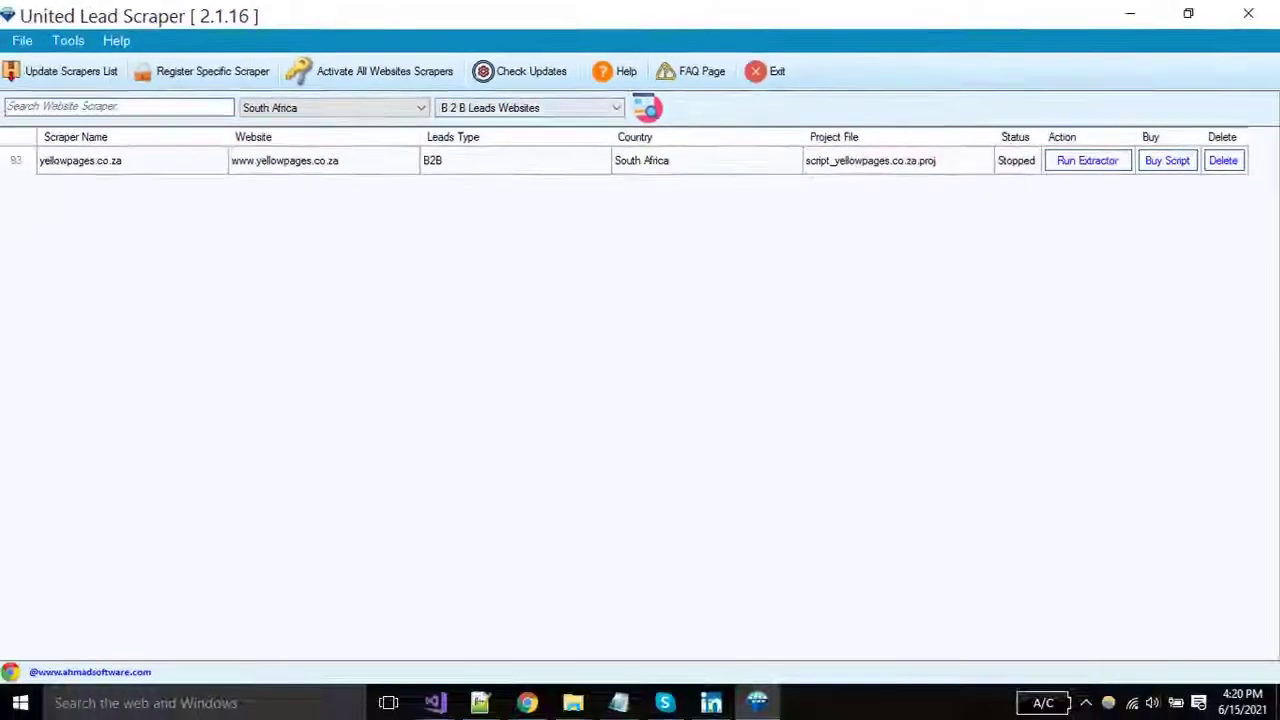
{"action": "left_click", "coordinate": [528, 107]}
{"action": "left_click", "coordinate": [489, 148]}
{"action": "left_click", "coordinate": [528, 107]}
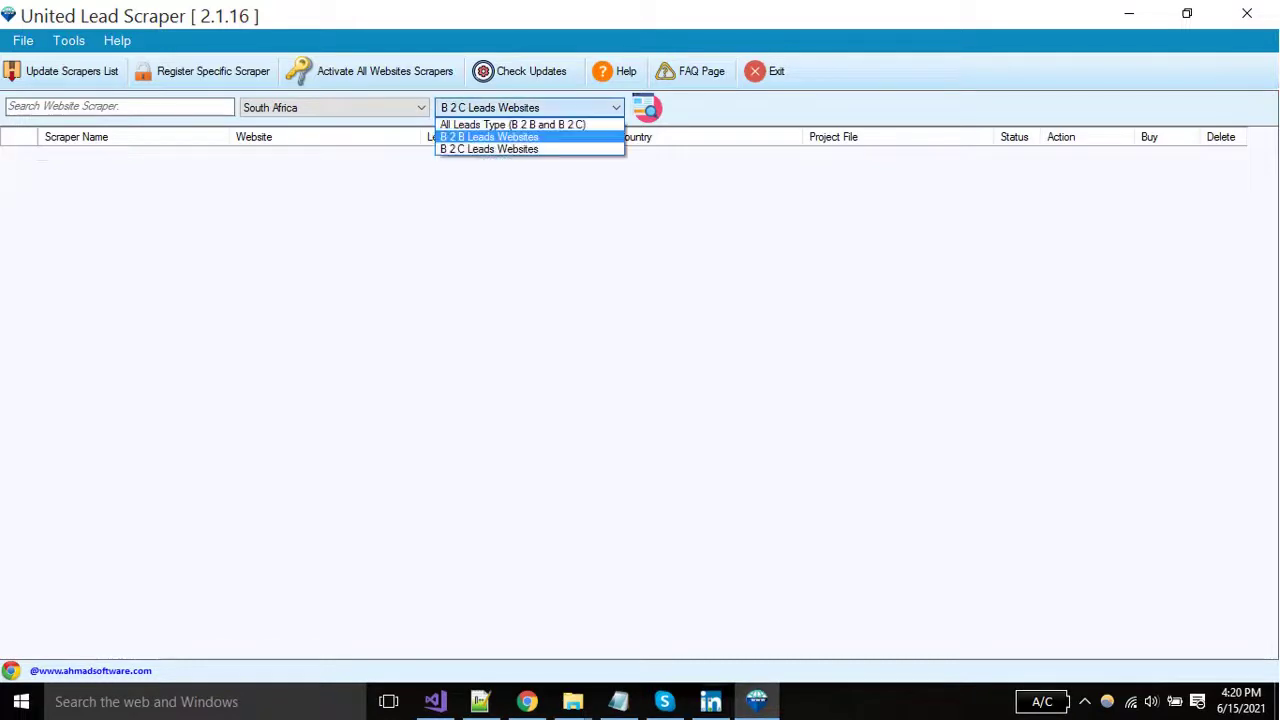
{"action": "left_click", "coordinate": [489, 136]}
{"action": "left_click", "coordinate": [333, 107]}
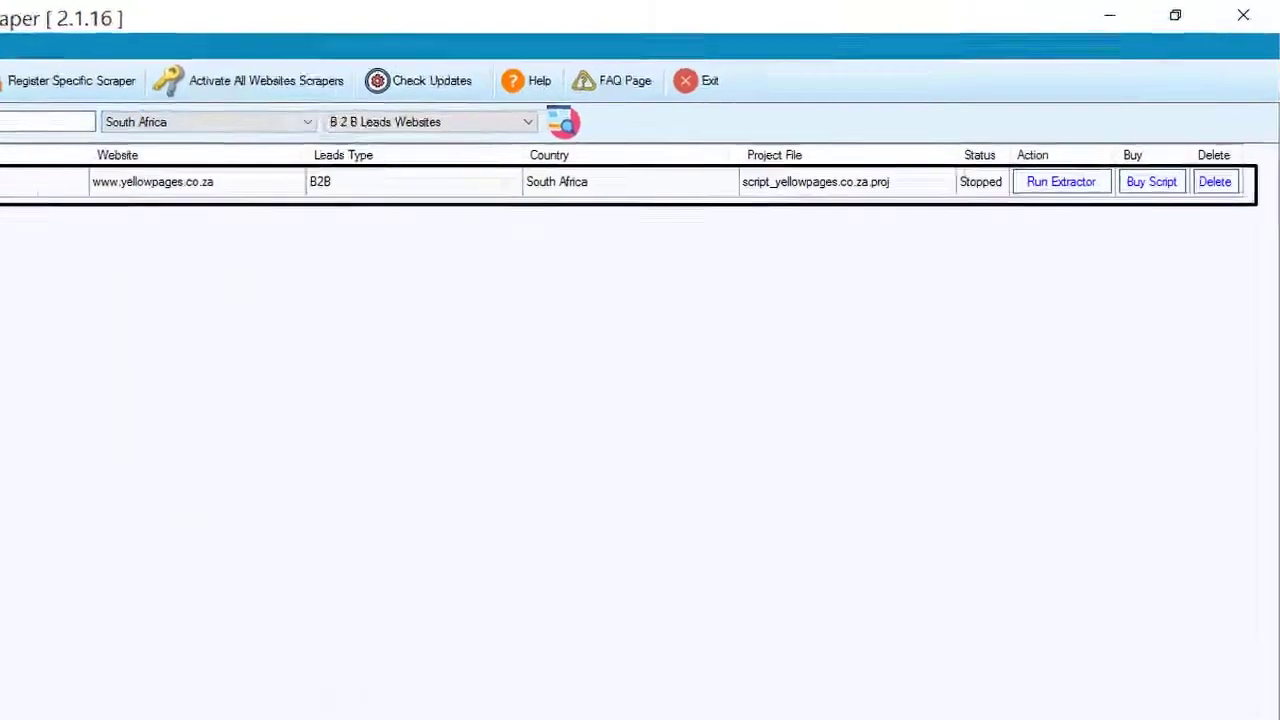
Step: Run the yellowpages.co.za extractor and browse its 4658 South African plumber listings
{"action": "left_click", "coordinate": [1086, 160]}
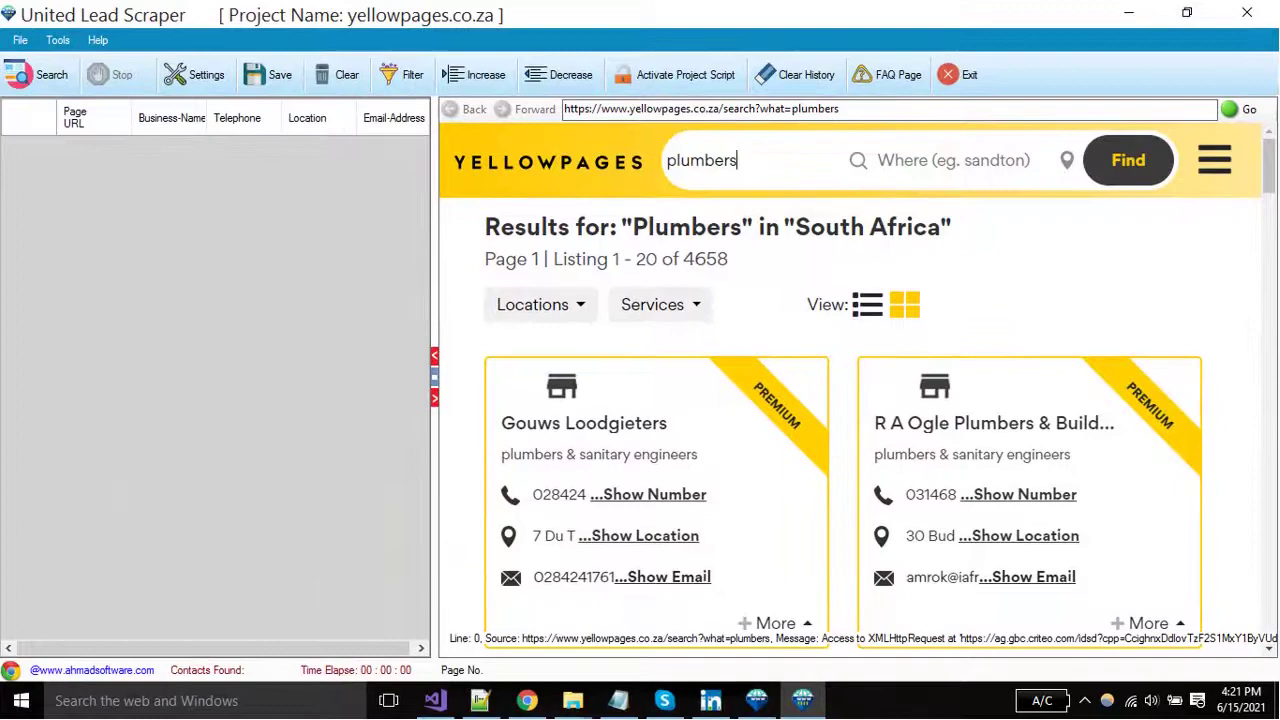
{"action": "scroll", "coordinate": [850, 400], "scroll_direction": "down", "scroll_amount": 5}
{"action": "scroll", "coordinate": [850, 400], "scroll_direction": "down", "scroll_amount": 5}
{"action": "scroll", "coordinate": [850, 400], "scroll_direction": "down", "scroll_amount": 5}
{"action": "scroll", "coordinate": [850, 400], "scroll_direction": "down", "scroll_amount": 5}
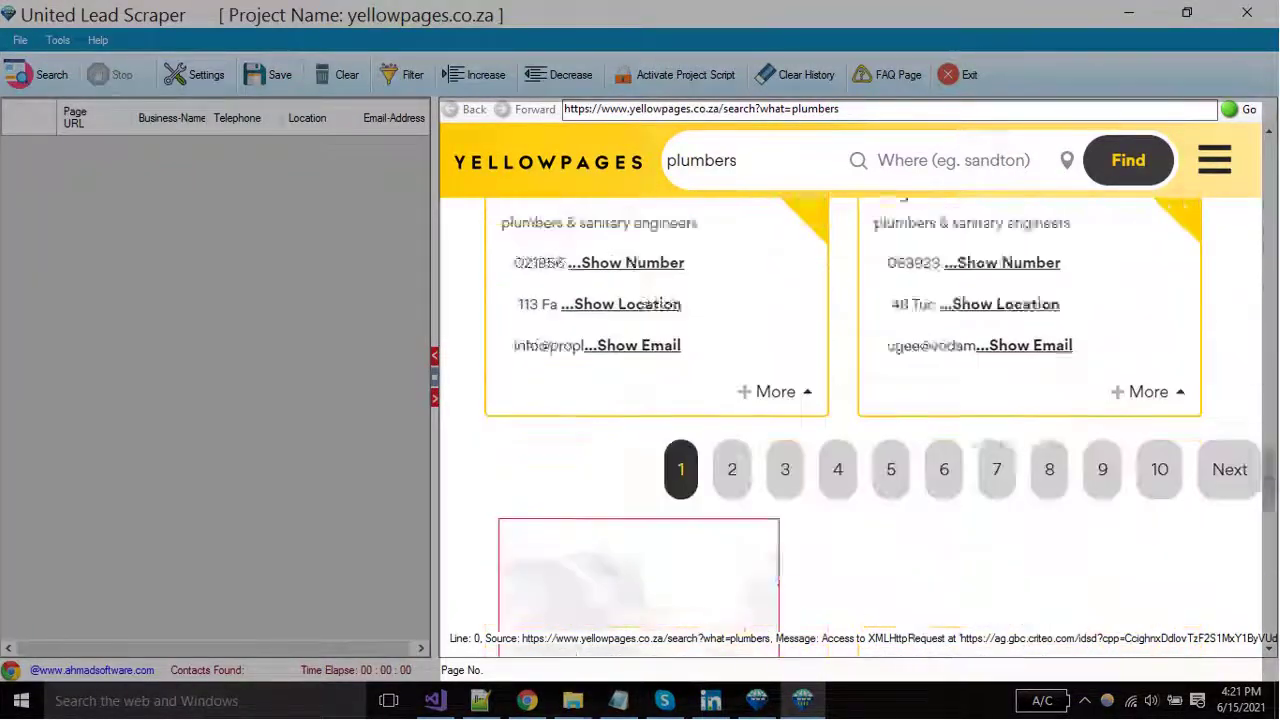
{"action": "scroll", "coordinate": [850, 400], "scroll_direction": "up", "scroll_amount": 5}
{"action": "scroll", "coordinate": [850, 400], "scroll_direction": "up", "scroll_amount": 5}
{"action": "scroll", "coordinate": [850, 400], "scroll_direction": "up", "scroll_amount": 5}
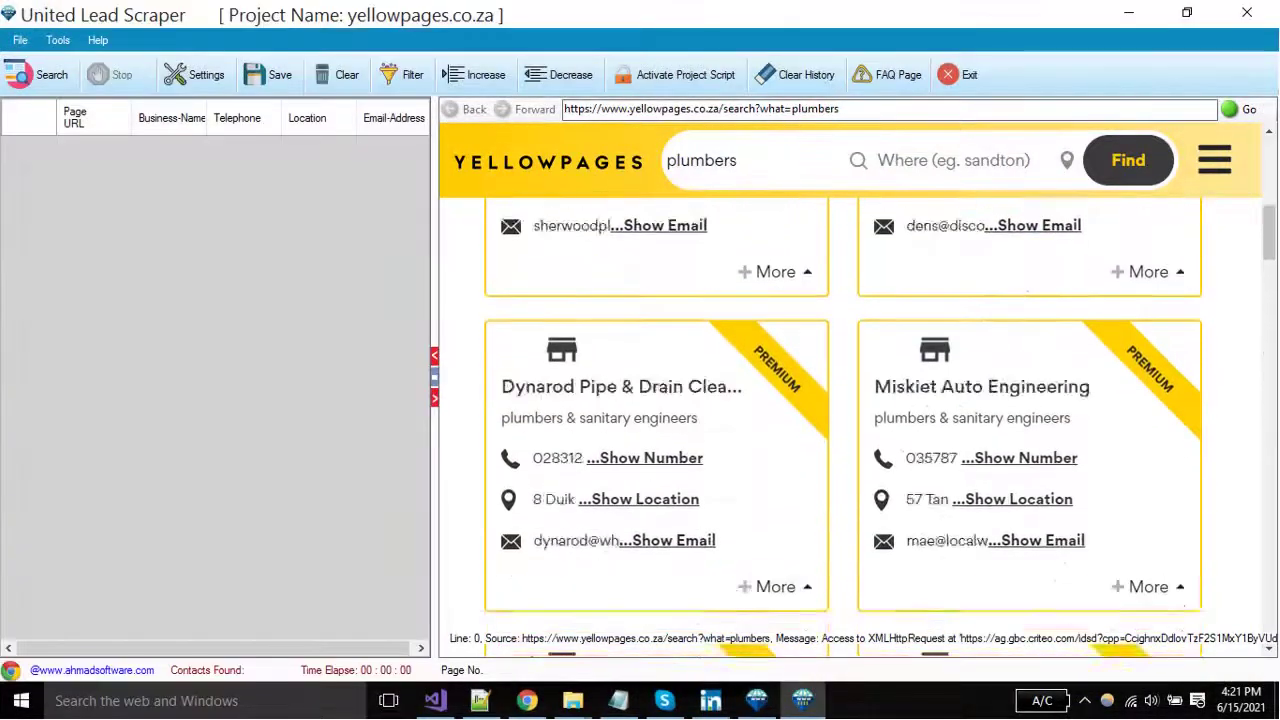
{"action": "scroll", "coordinate": [850, 400], "scroll_direction": "up", "scroll_amount": 3}
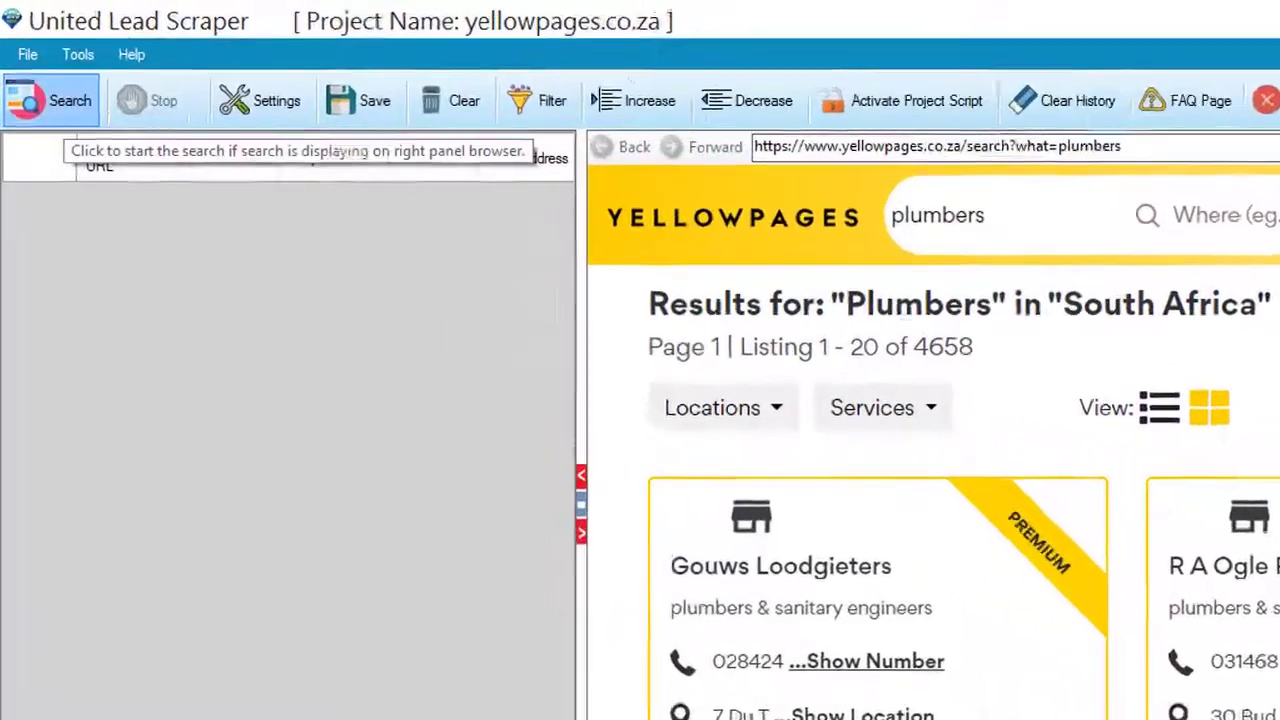
Step: Start extracting the South African plumber listings into the leads grid
{"action": "left_click", "coordinate": [38, 74]}
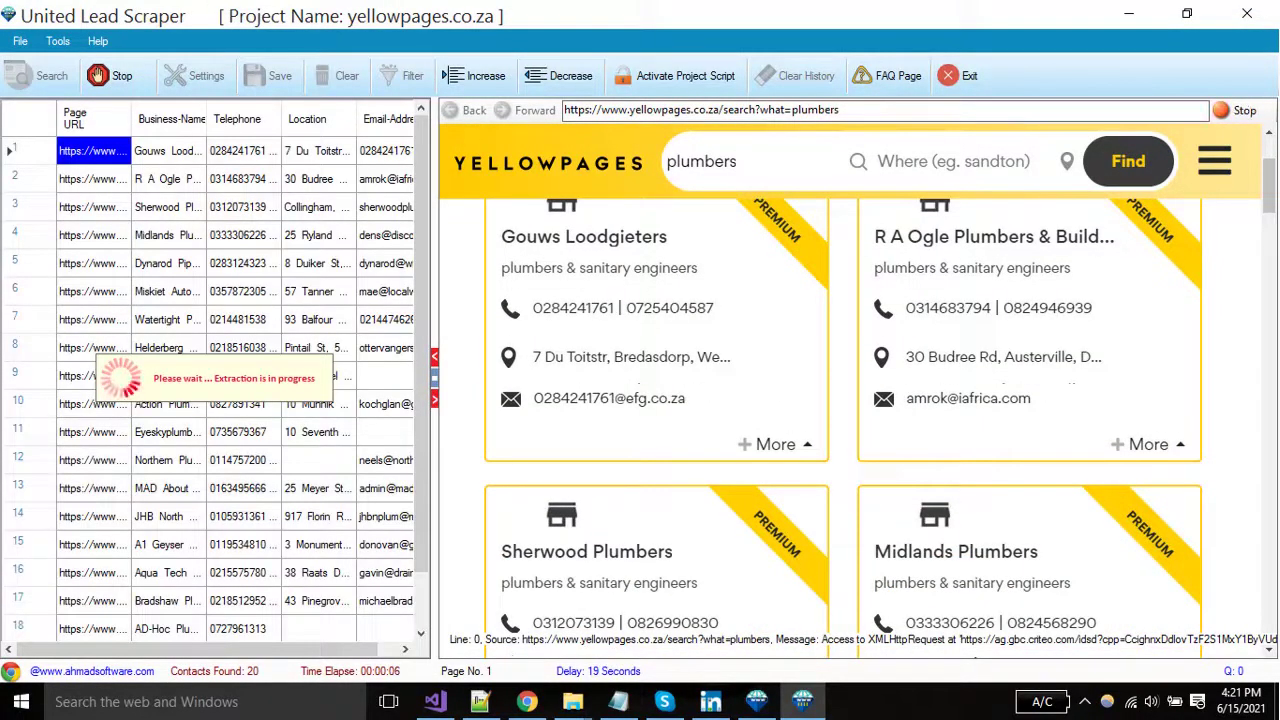
{"action": "scroll", "coordinate": [330, 430], "scroll_direction": "down", "scroll_amount": 1}
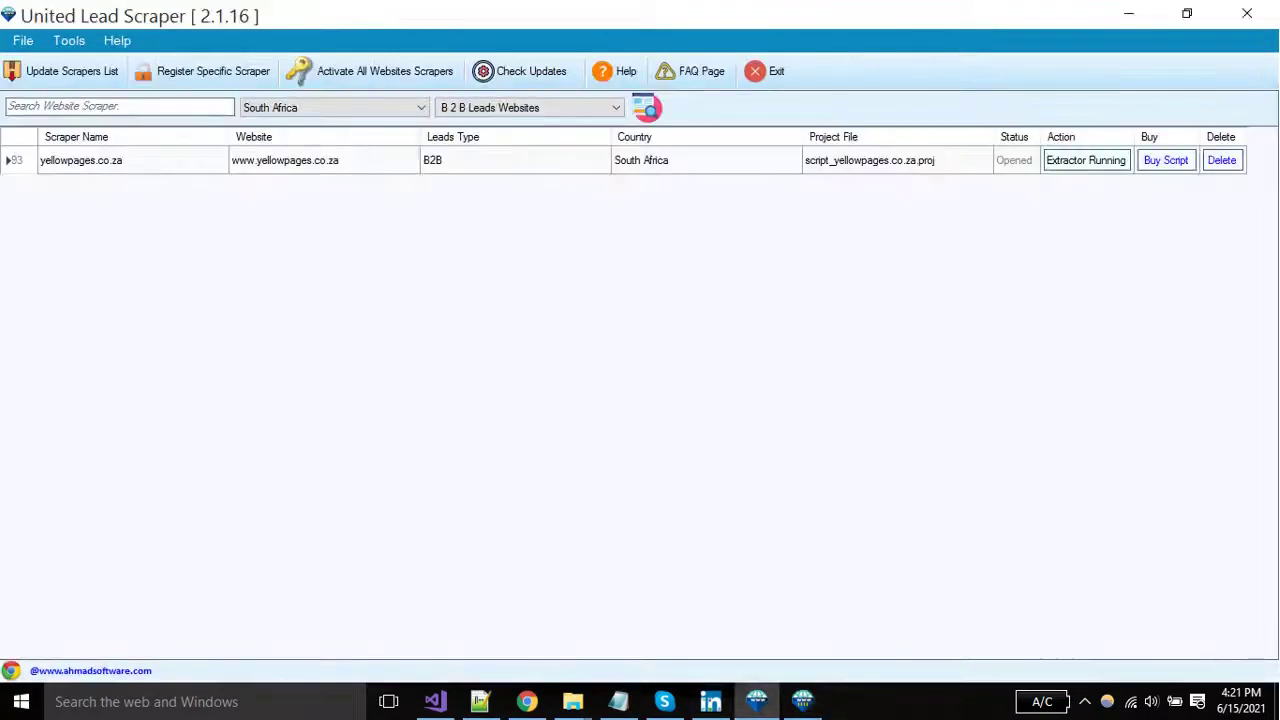
Step: Set the country filter to United States and Leads Type to B2C Leads Websites
{"action": "left_click", "coordinate": [333, 107]}
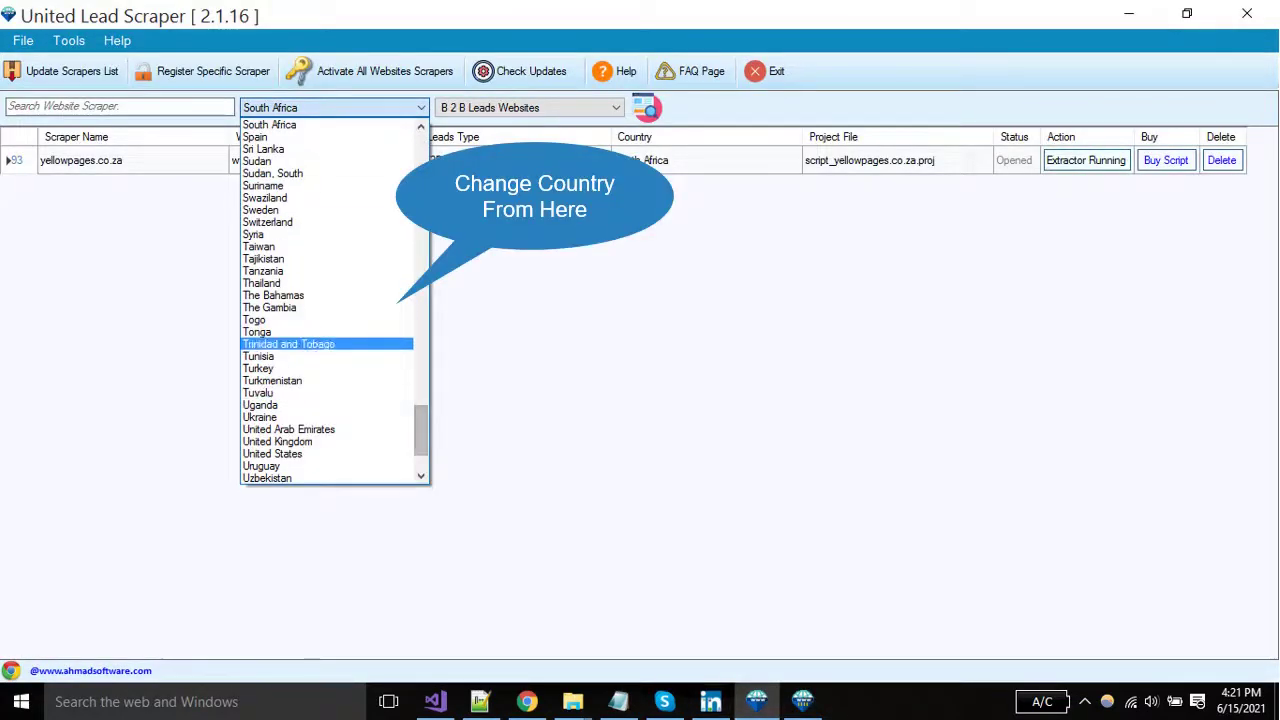
{"action": "key", "text": "u"}
{"action": "scroll", "coordinate": [334, 300], "scroll_direction": "down", "scroll_amount": 1}
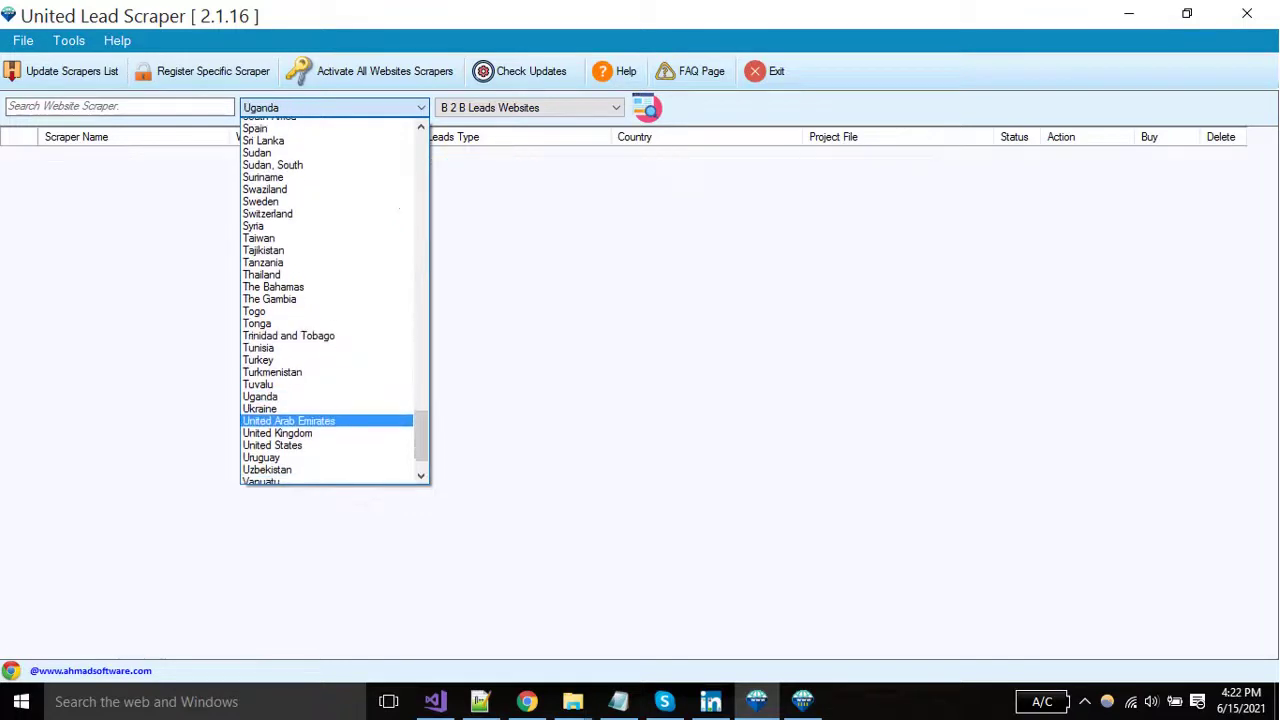
{"action": "left_click", "coordinate": [272, 417]}
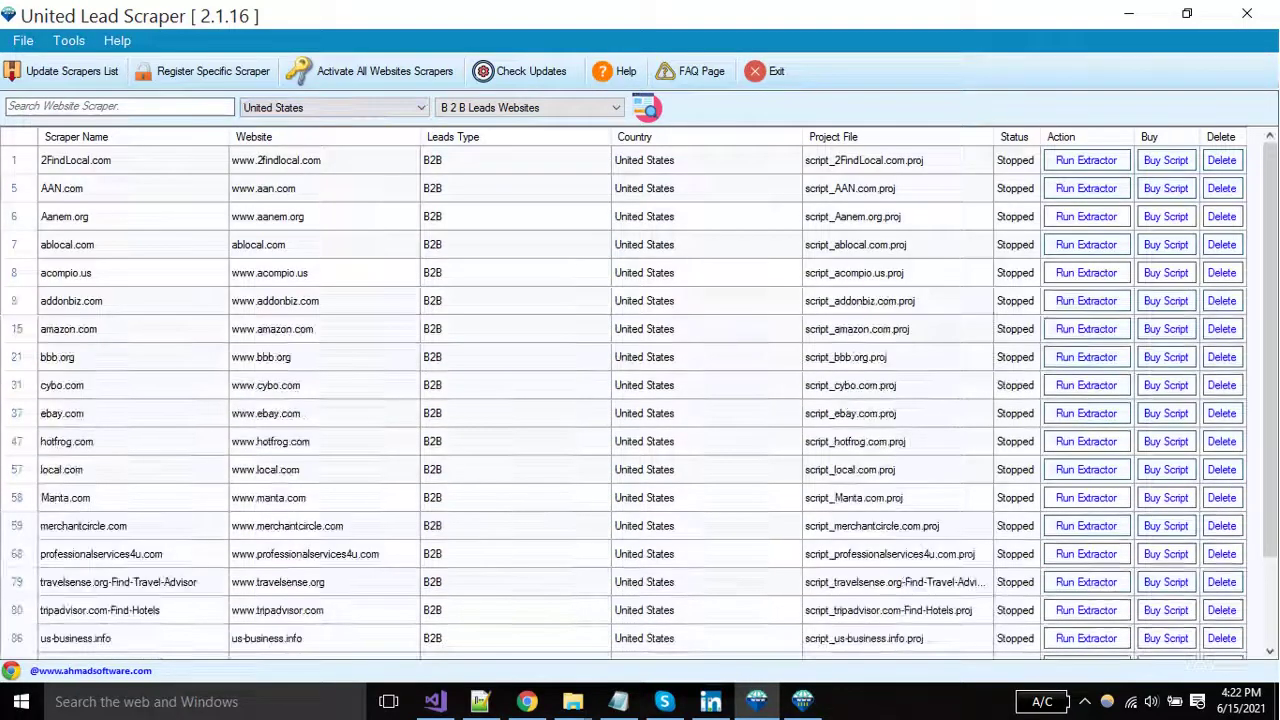
{"action": "left_click", "coordinate": [528, 107]}
{"action": "key", "text": "Down"}
{"action": "key", "text": "Return"}
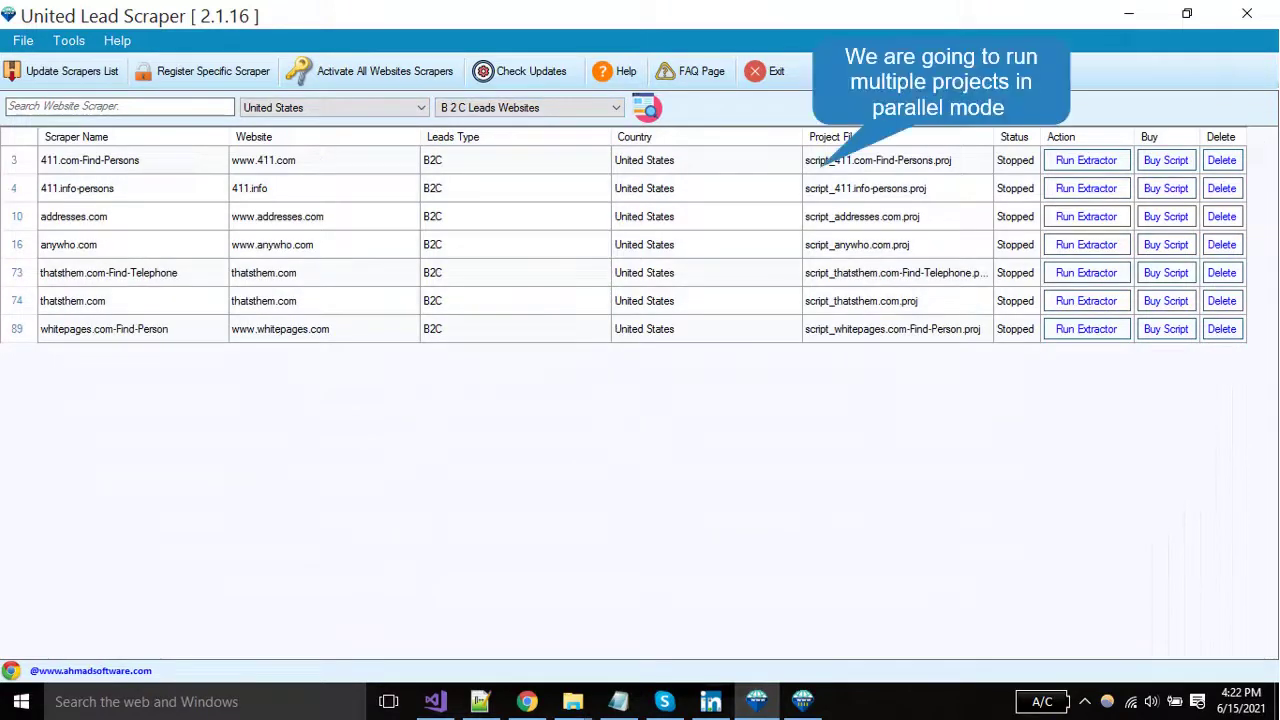
Step: Launch the 411.info-persons and anywho.com extractor projects
{"action": "left_click", "coordinate": [1086, 188]}
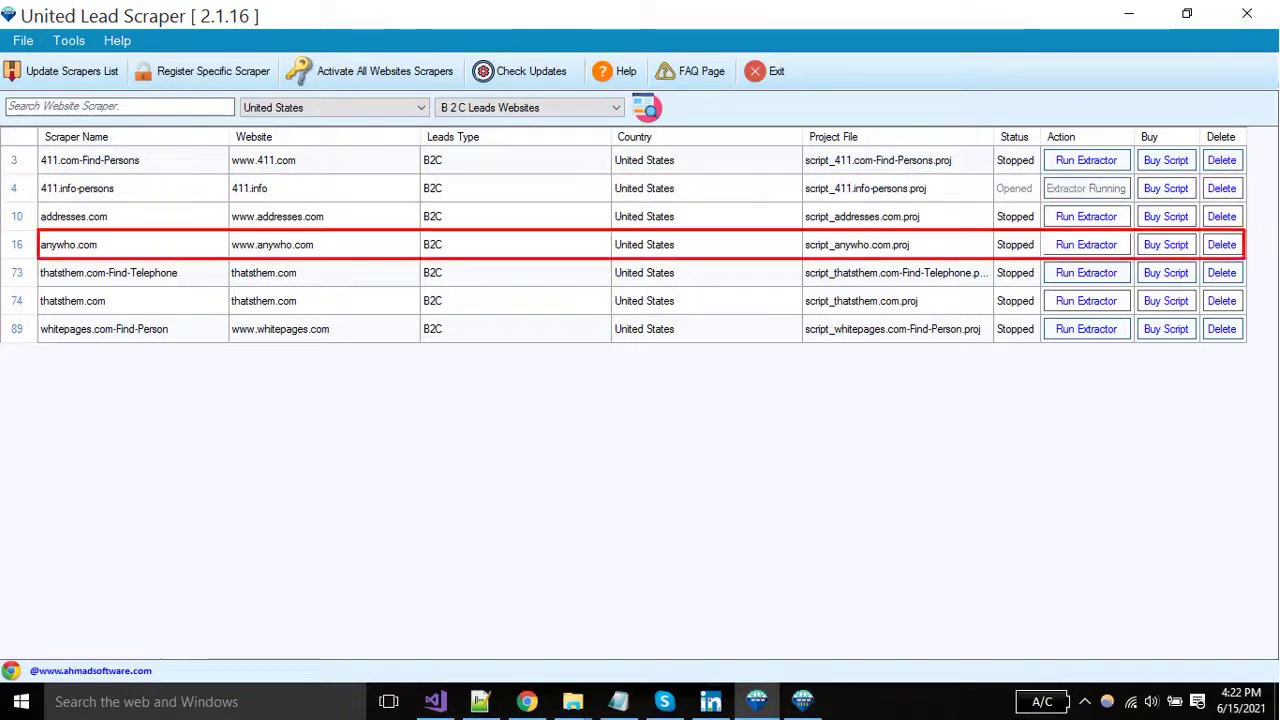
{"action": "left_click", "coordinate": [1086, 244]}
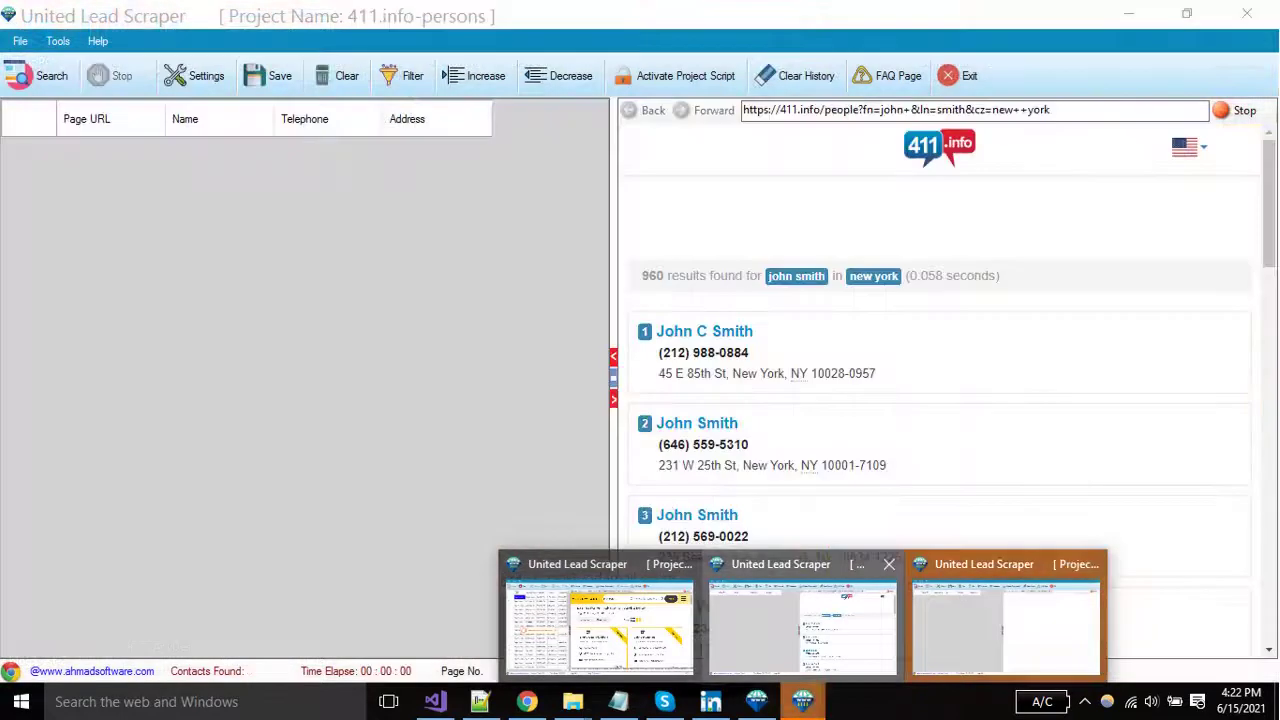
{"action": "left_click", "coordinate": [1005, 625]}
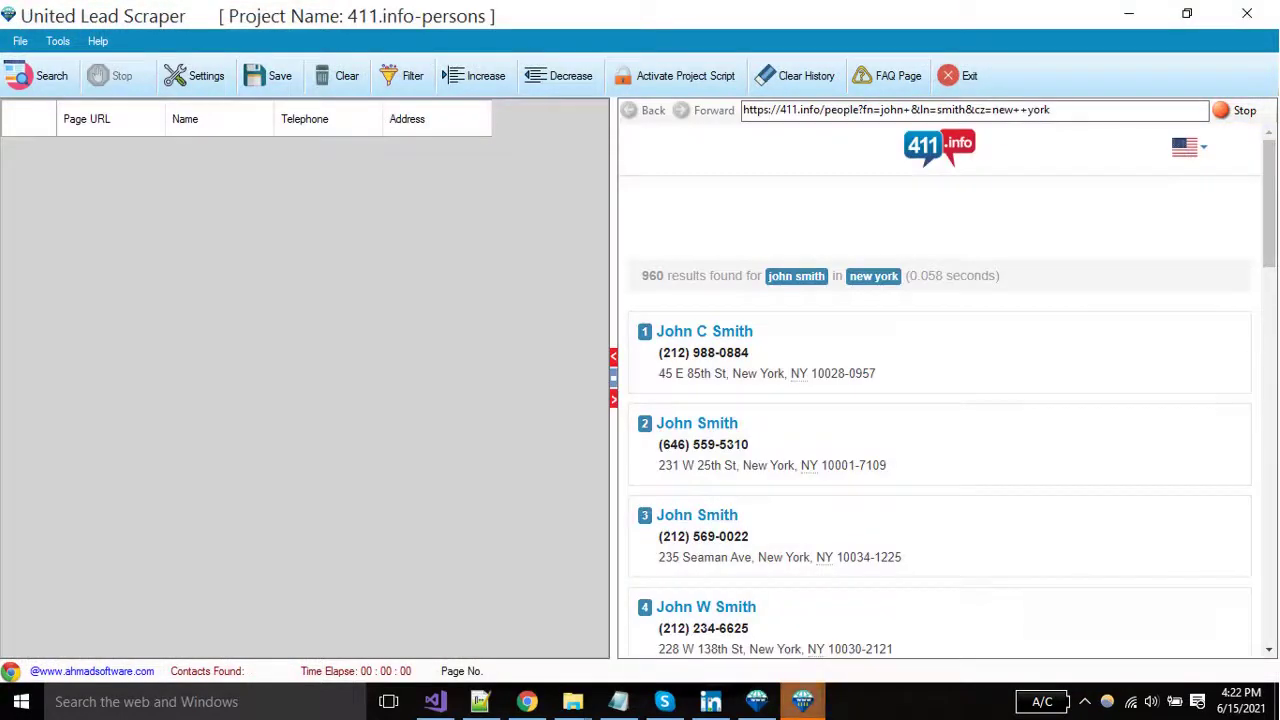
{"action": "left_click", "coordinate": [1005, 625]}
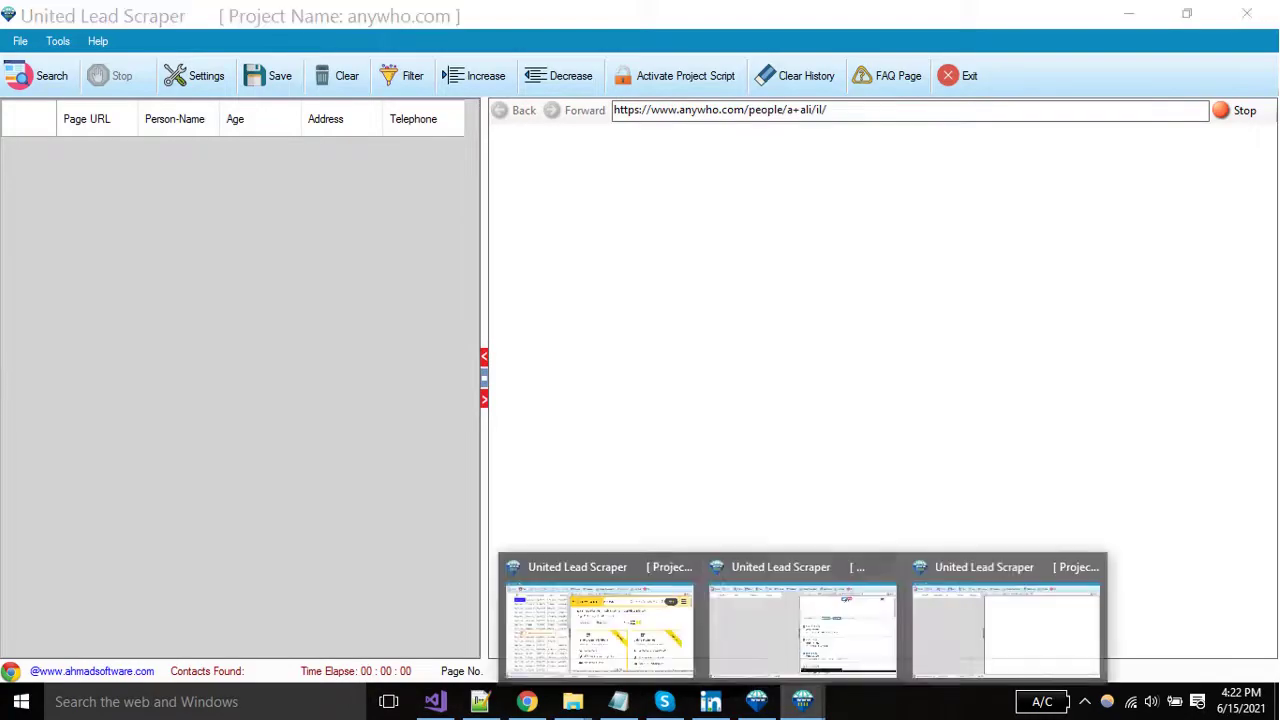
{"action": "left_click", "coordinate": [806, 620]}
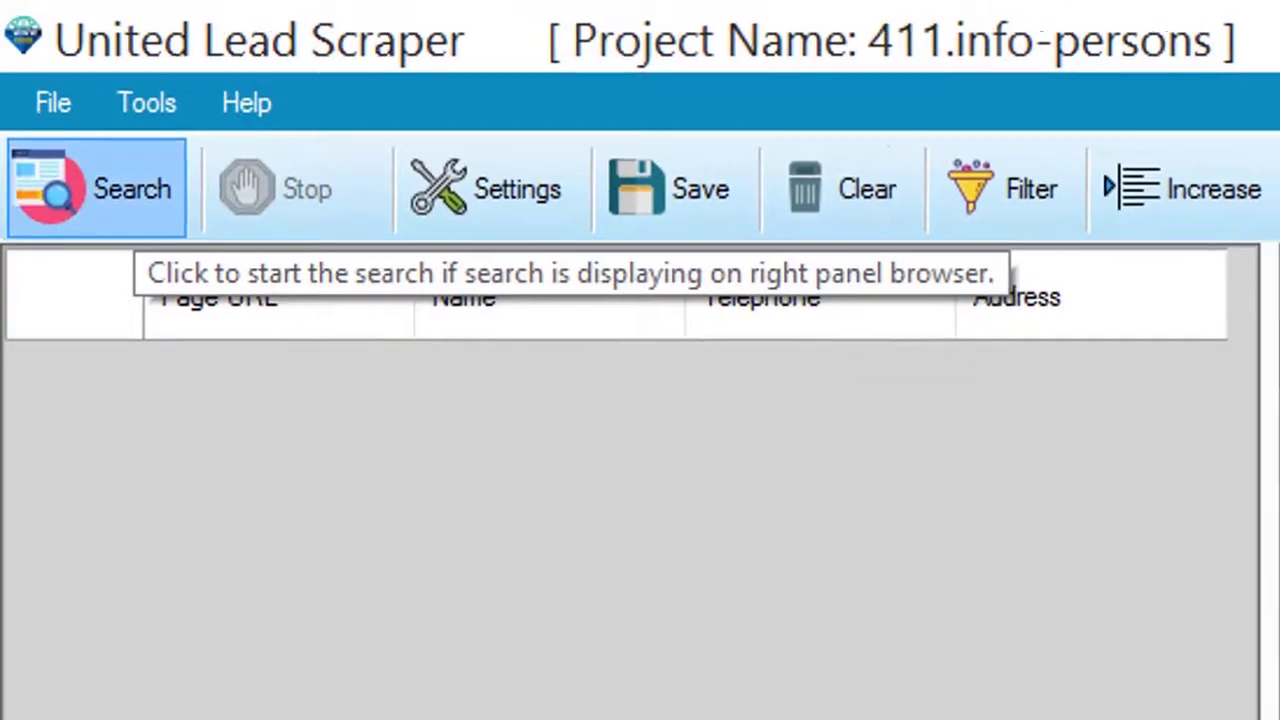
Step: Start extraction in the 411.info and anywho.com projects, then return to yellowpages.co.za
{"action": "left_click", "coordinate": [97, 190]}
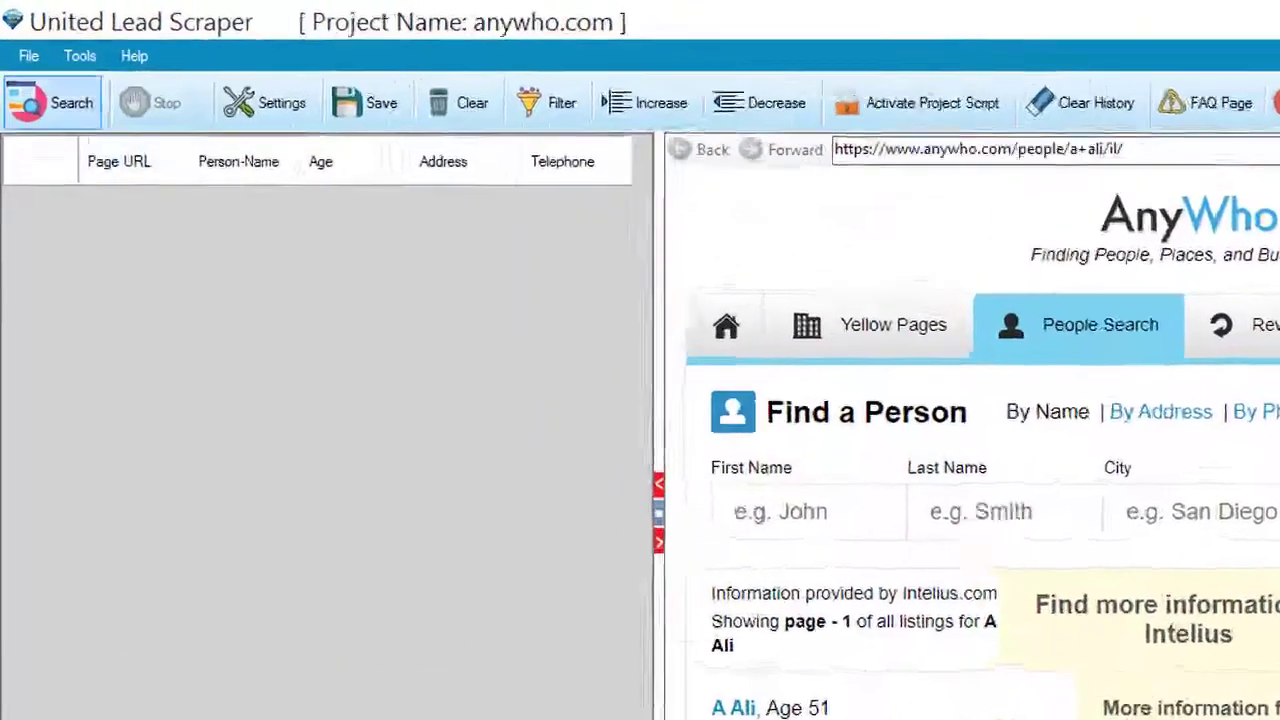
{"action": "left_click", "coordinate": [52, 102]}
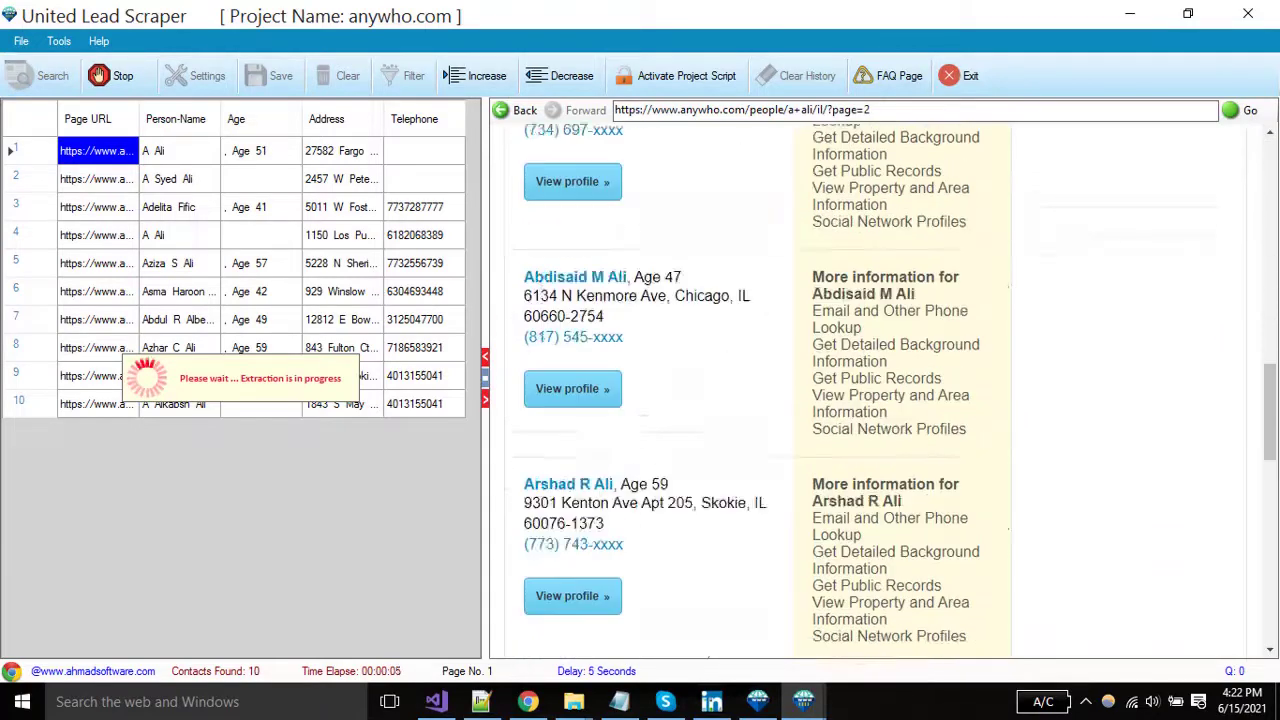
{"action": "left_click", "coordinate": [803, 701]}
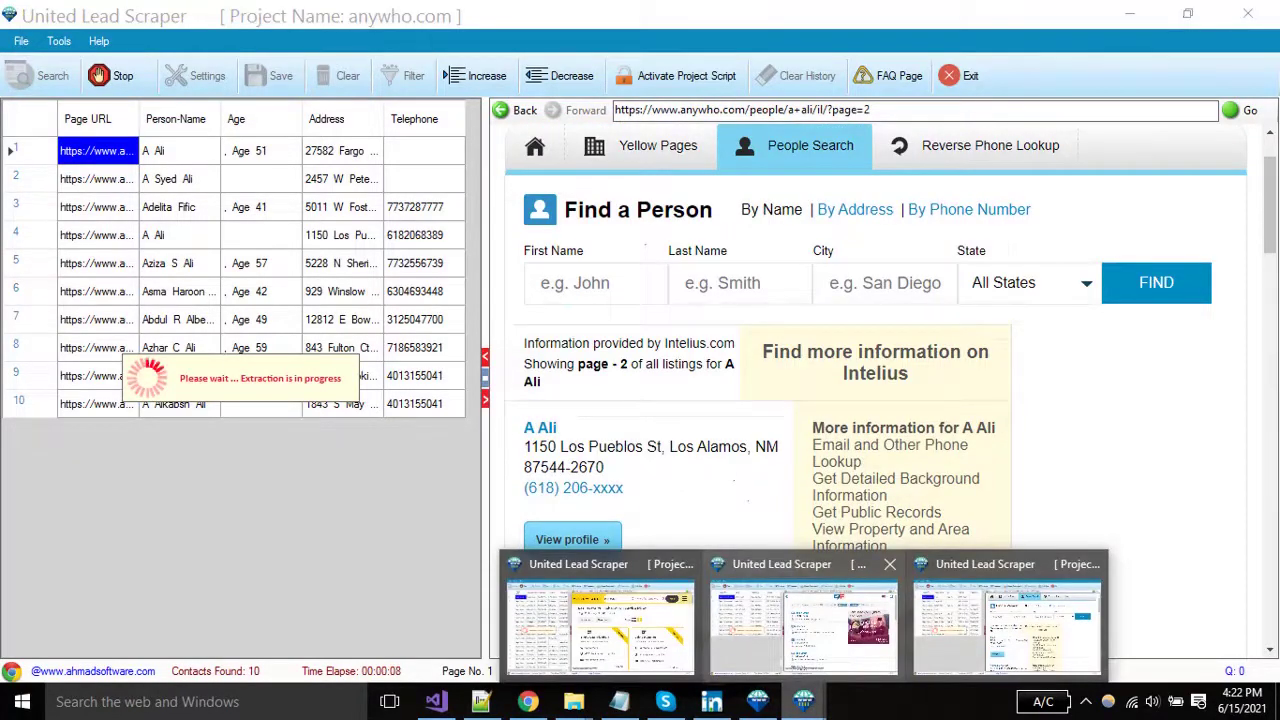
{"action": "left_click", "coordinate": [803, 620]}
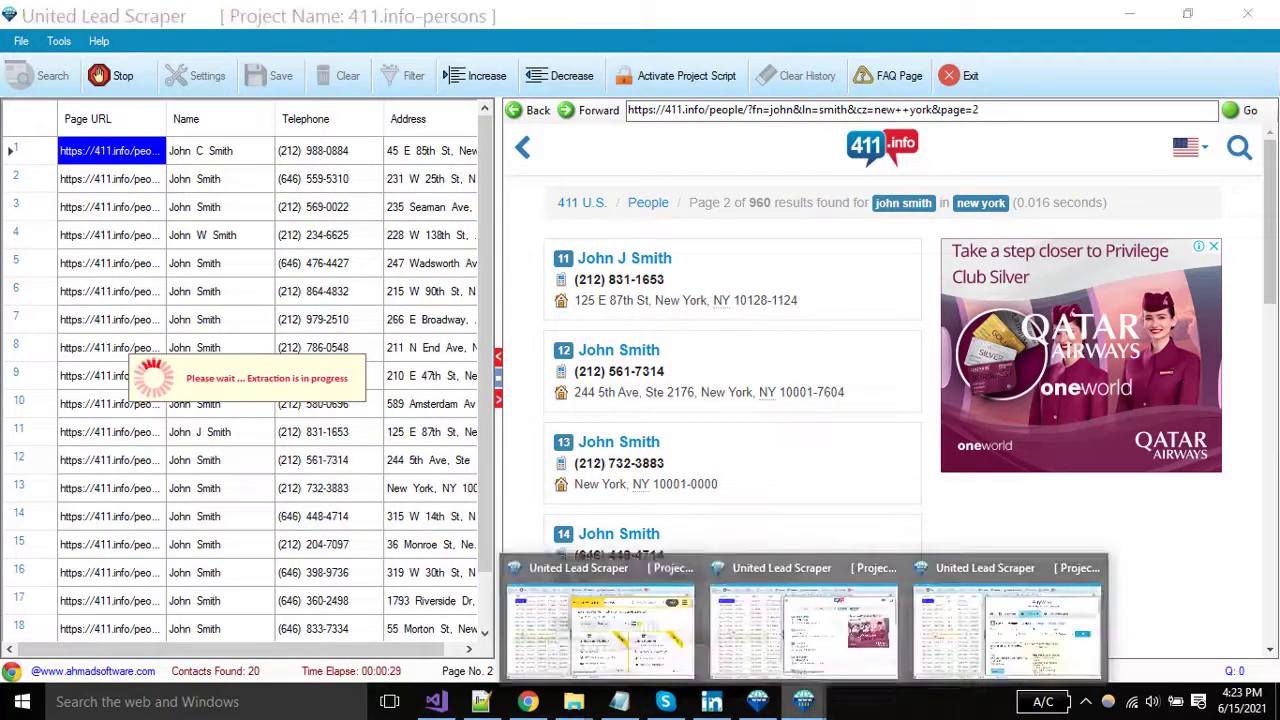
{"action": "left_click", "coordinate": [600, 625]}
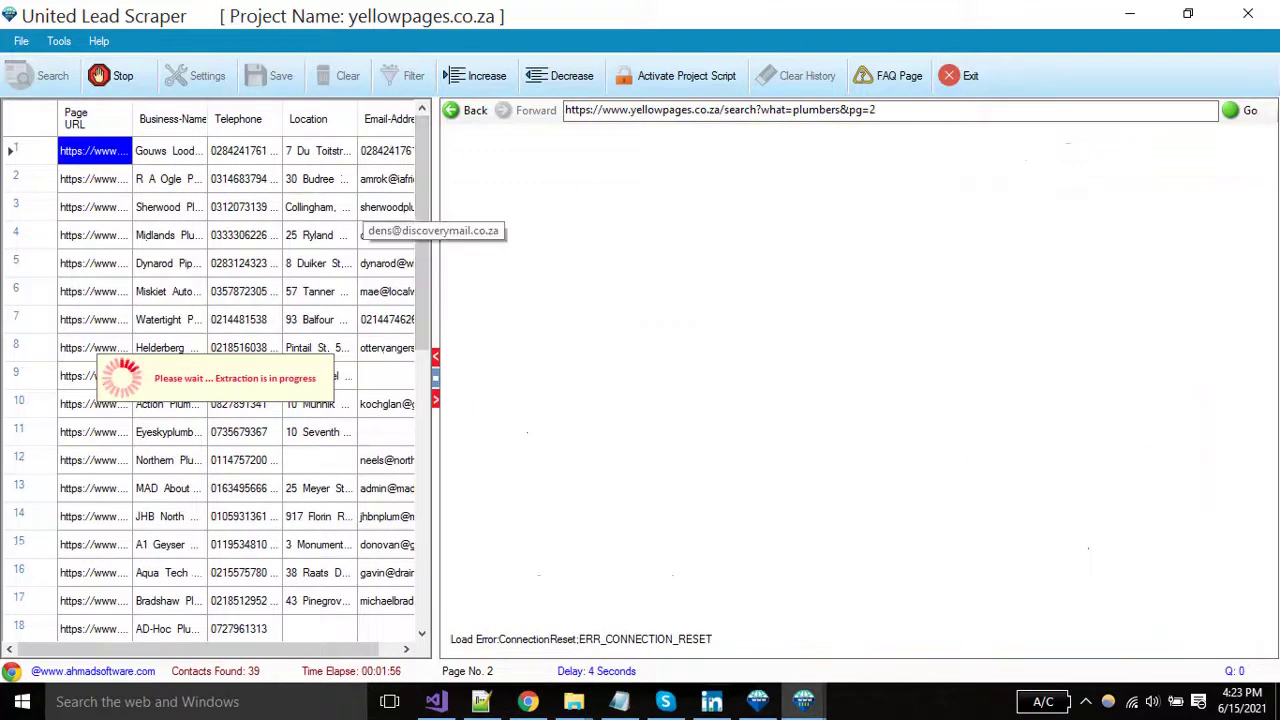
Step: Stop the yellowpages.co.za and 411.info-persons extractions, confirming each
{"action": "left_click", "coordinate": [98, 76]}
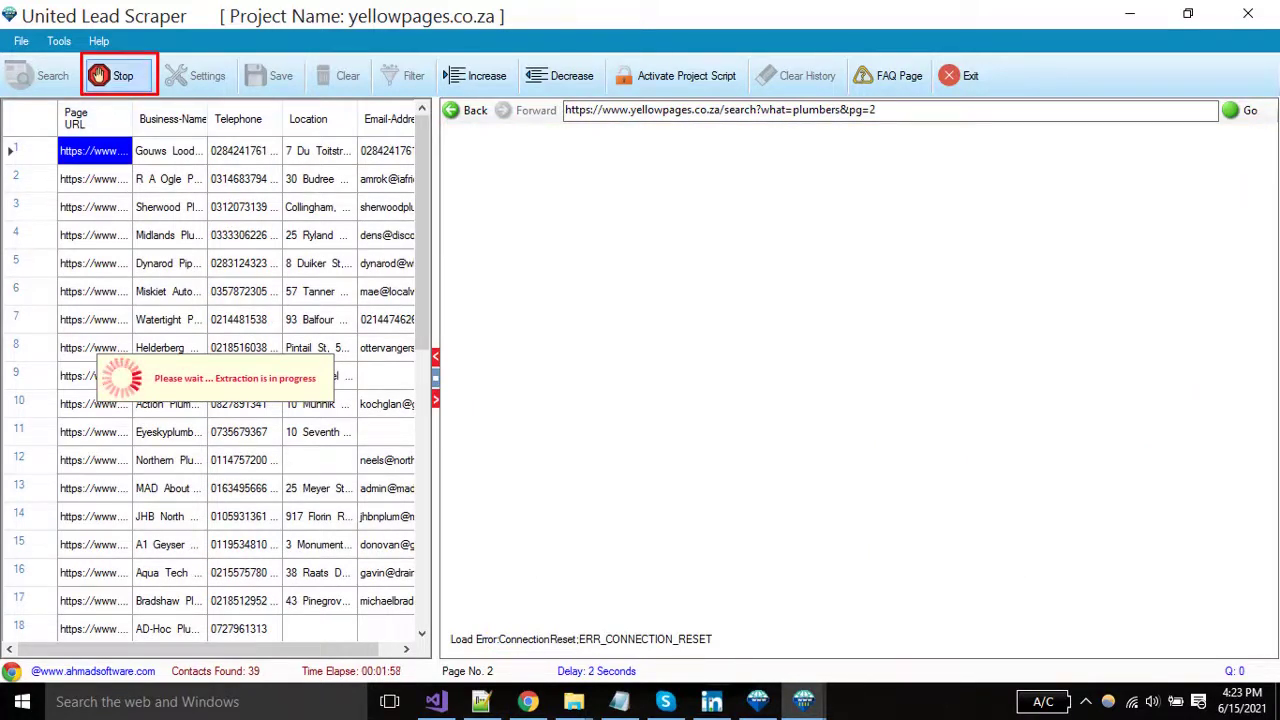
{"action": "left_click", "coordinate": [98, 76]}
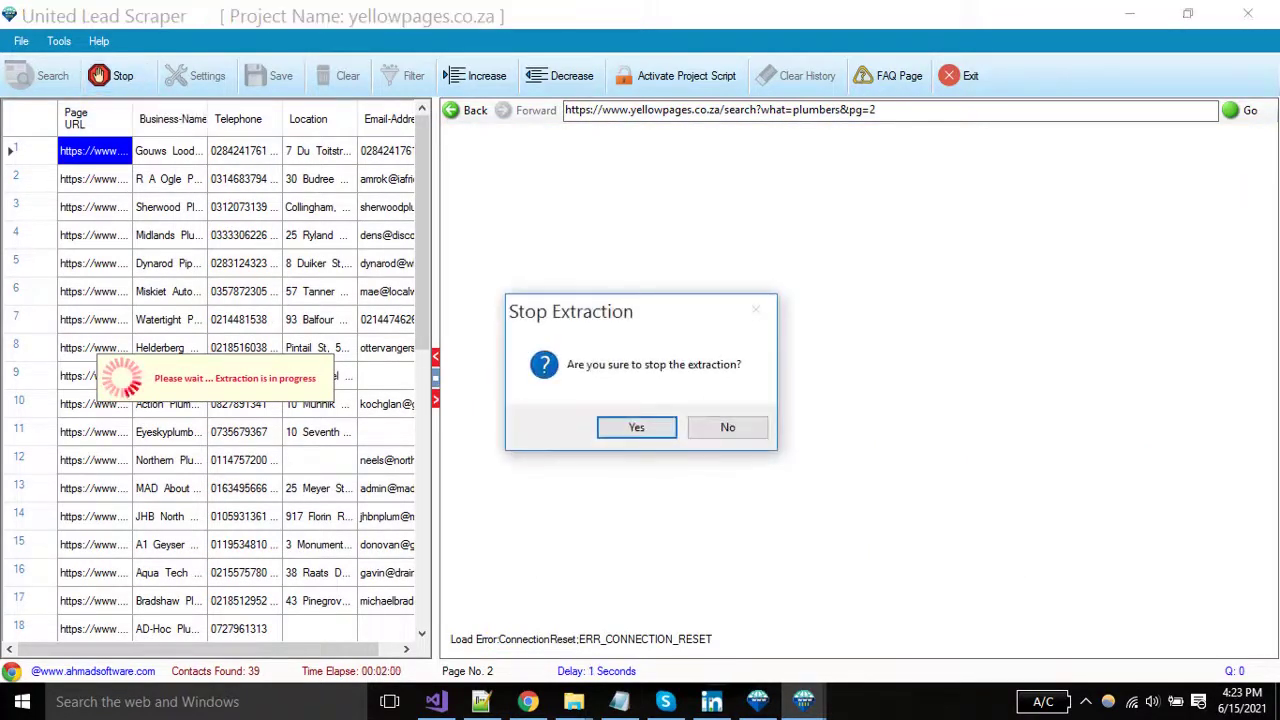
{"action": "key", "text": "Return"}
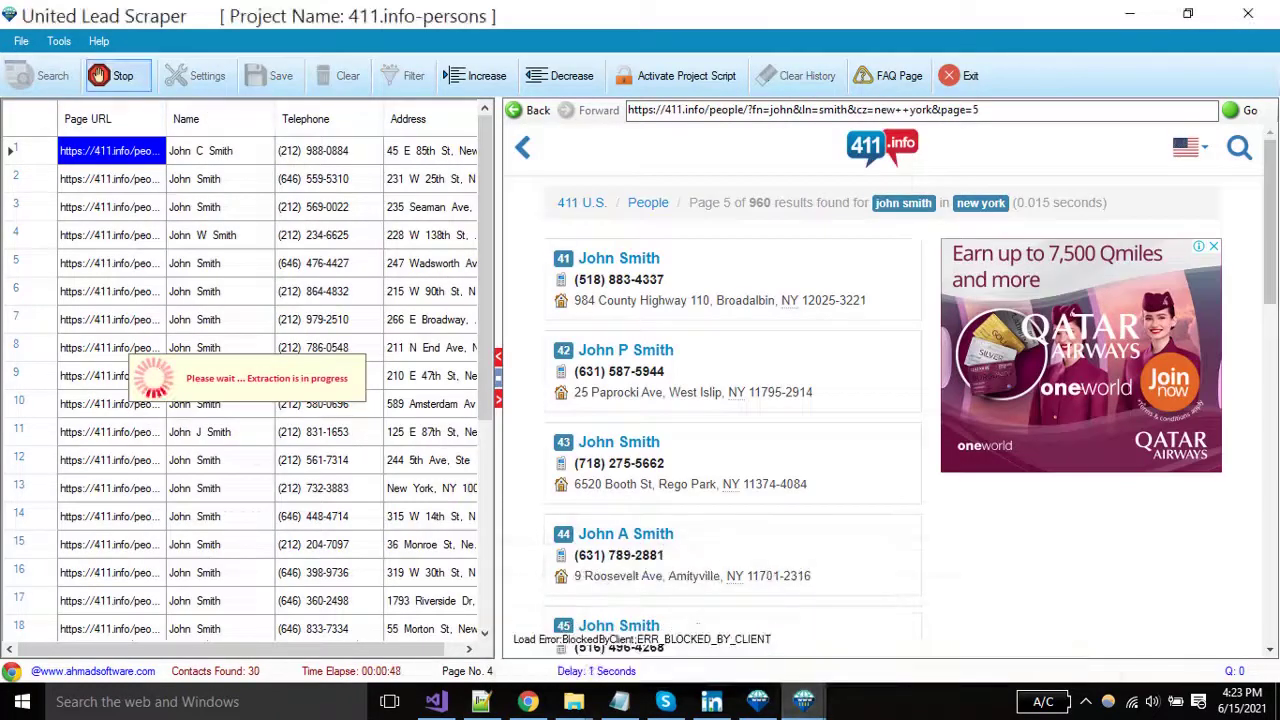
{"action": "left_click", "coordinate": [98, 76]}
{"action": "key", "text": "Return"}
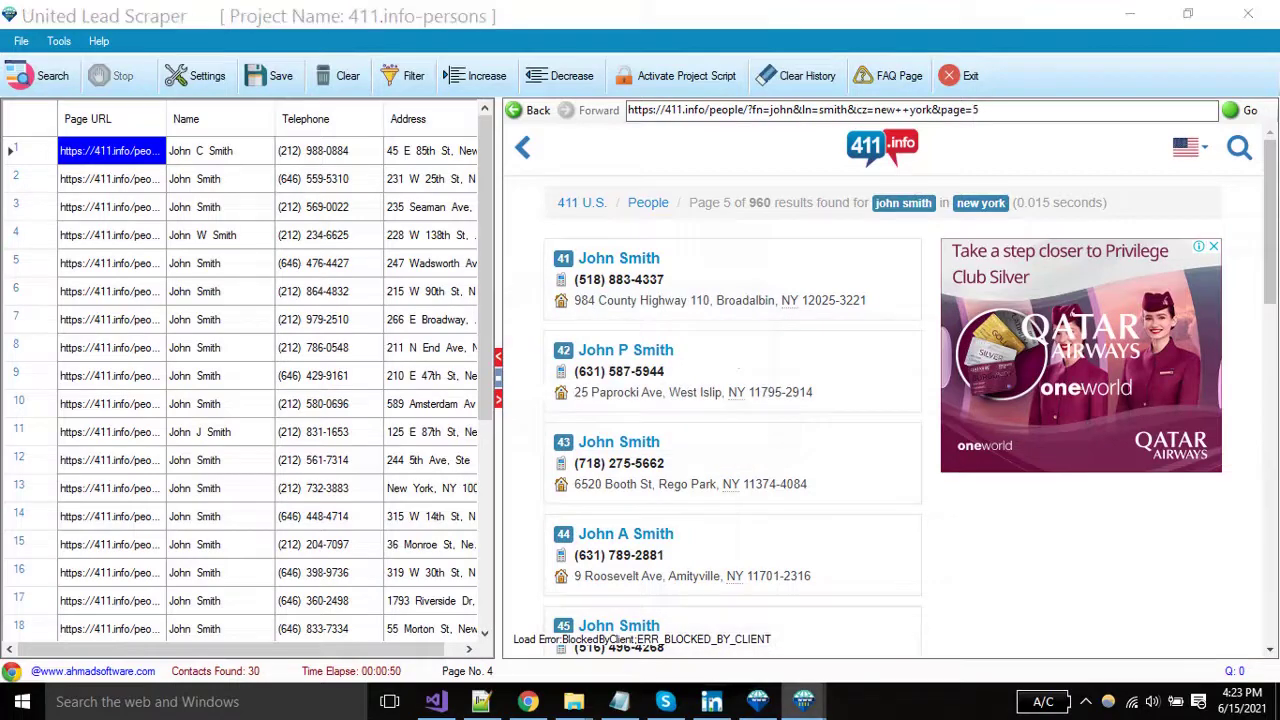
Step: Stop the anywho.com extraction and widen the yellowpages.co.za grid columns
{"action": "mouse_move", "coordinate": [803, 702]}
{"action": "left_click", "coordinate": [870, 620]}
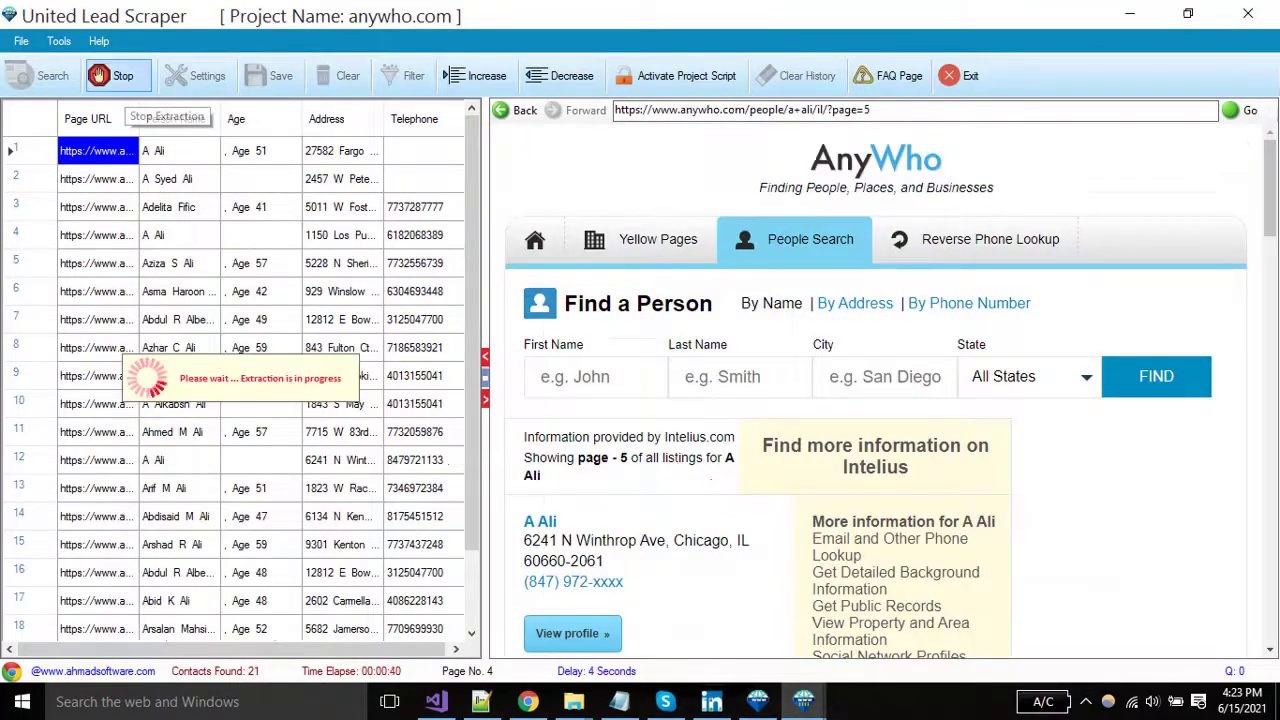
{"action": "left_click", "coordinate": [98, 76]}
{"action": "key", "text": "Return"}
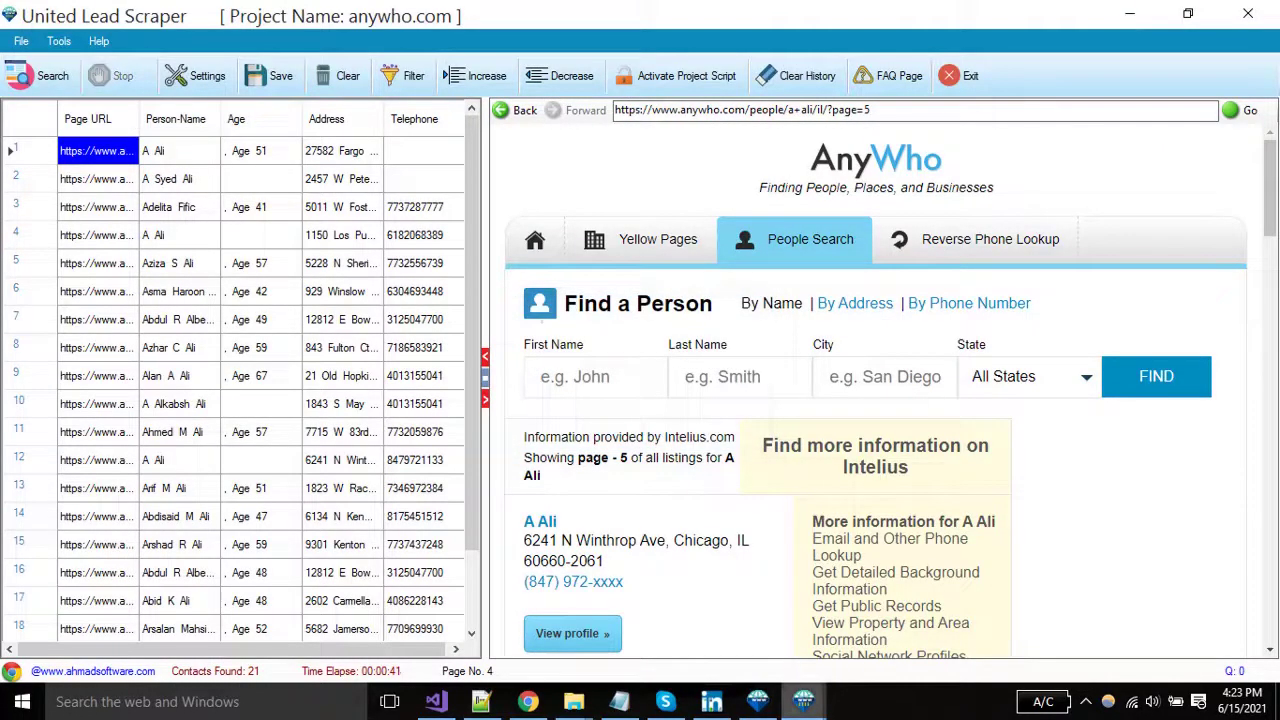
{"action": "left_click", "coordinate": [600, 612]}
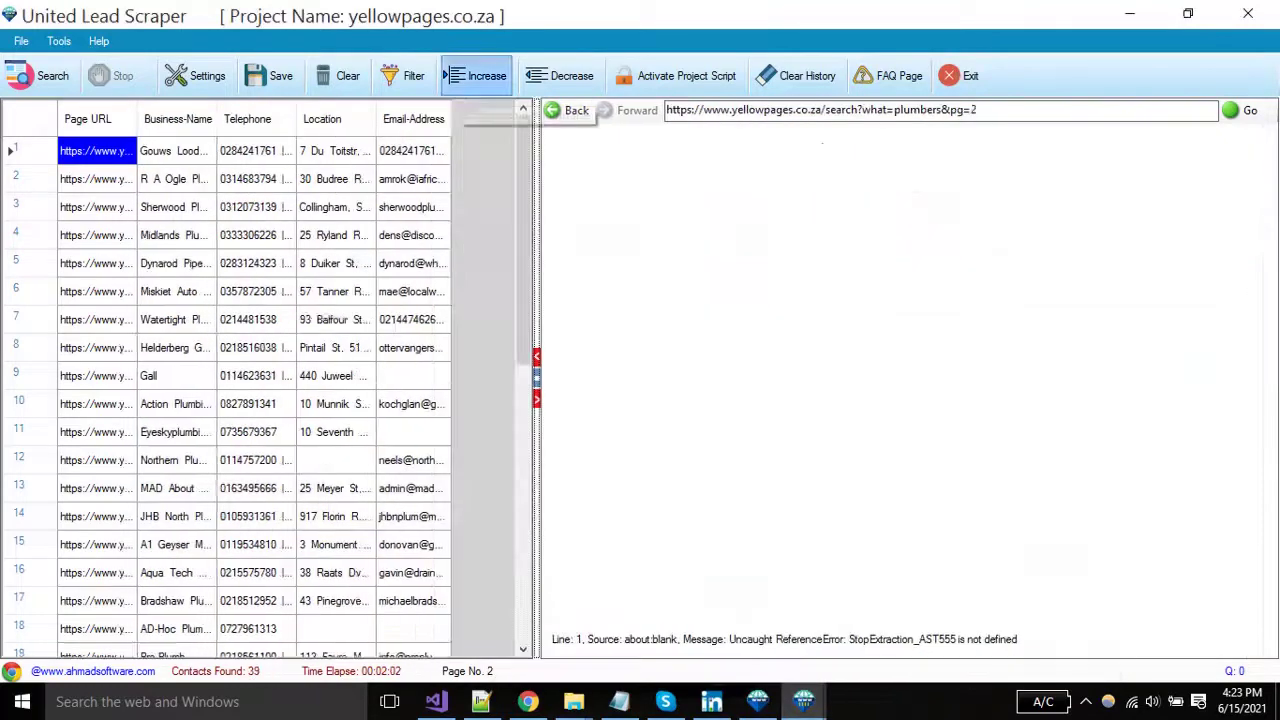
{"action": "left_click", "coordinate": [480, 76]}
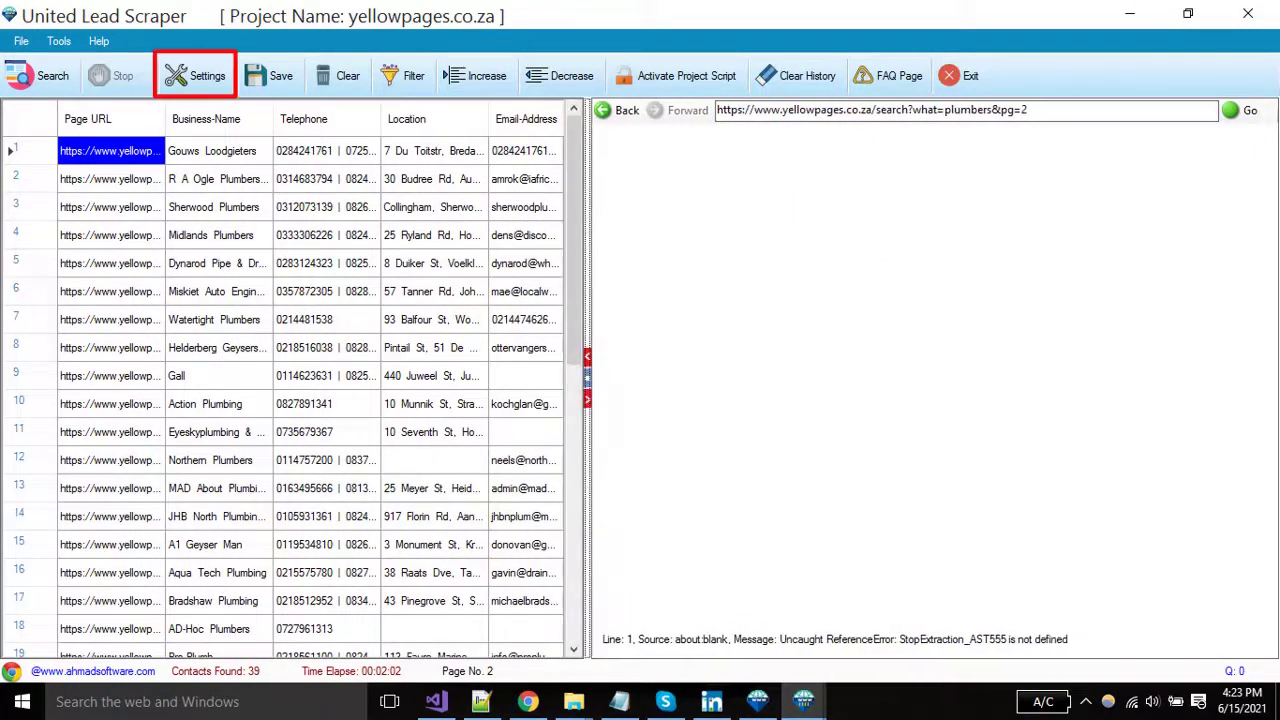
{"action": "left_click", "coordinate": [197, 76]}
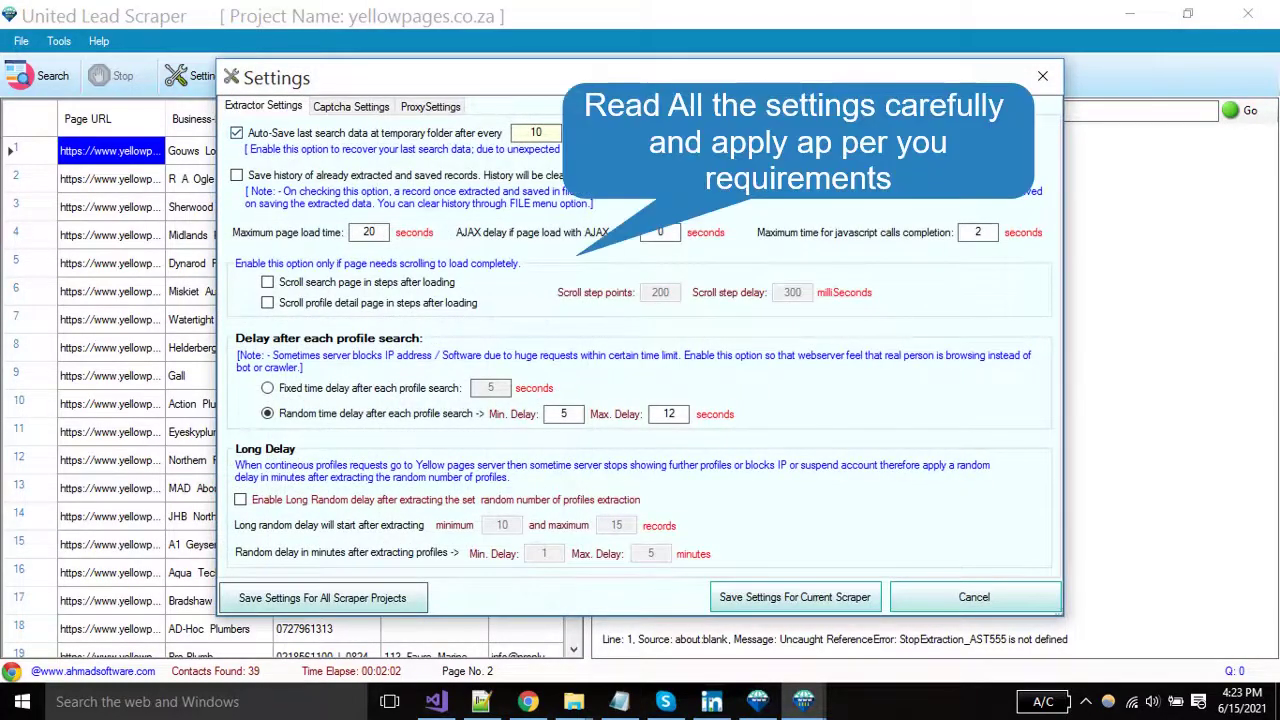
{"action": "key", "text": "ctrl+Tab"}
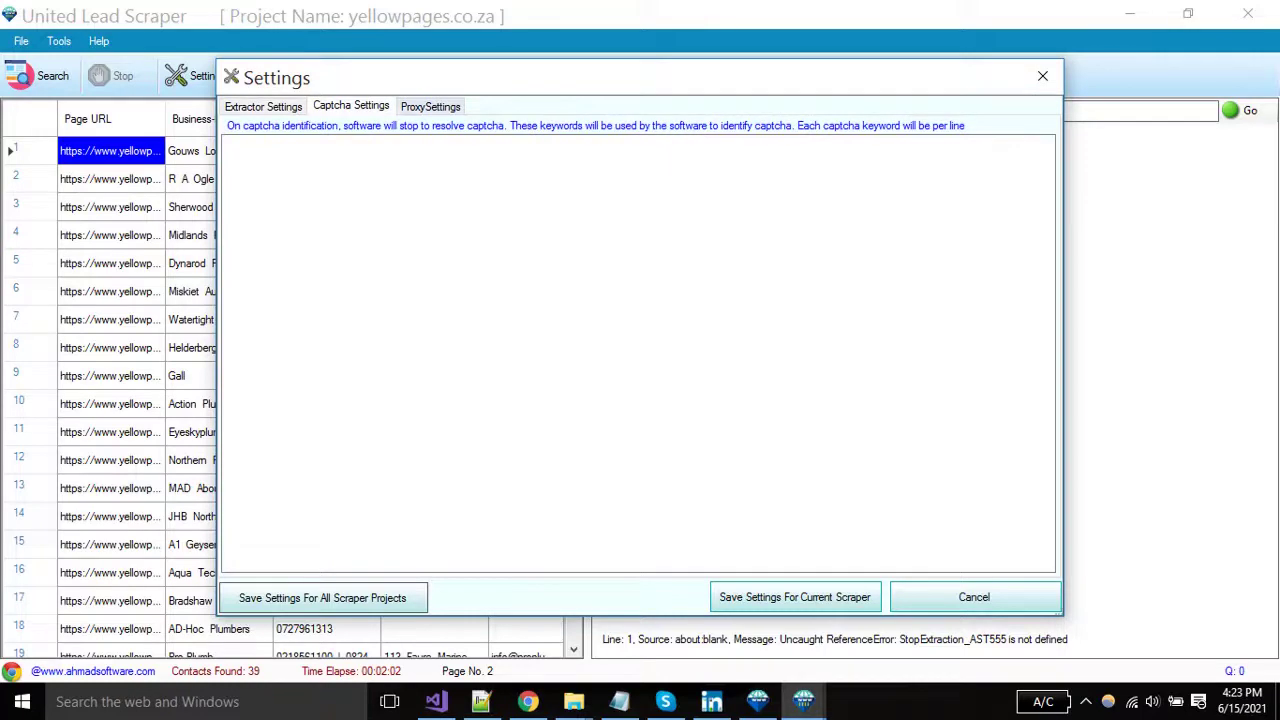
{"action": "key", "text": "ctrl+Tab"}
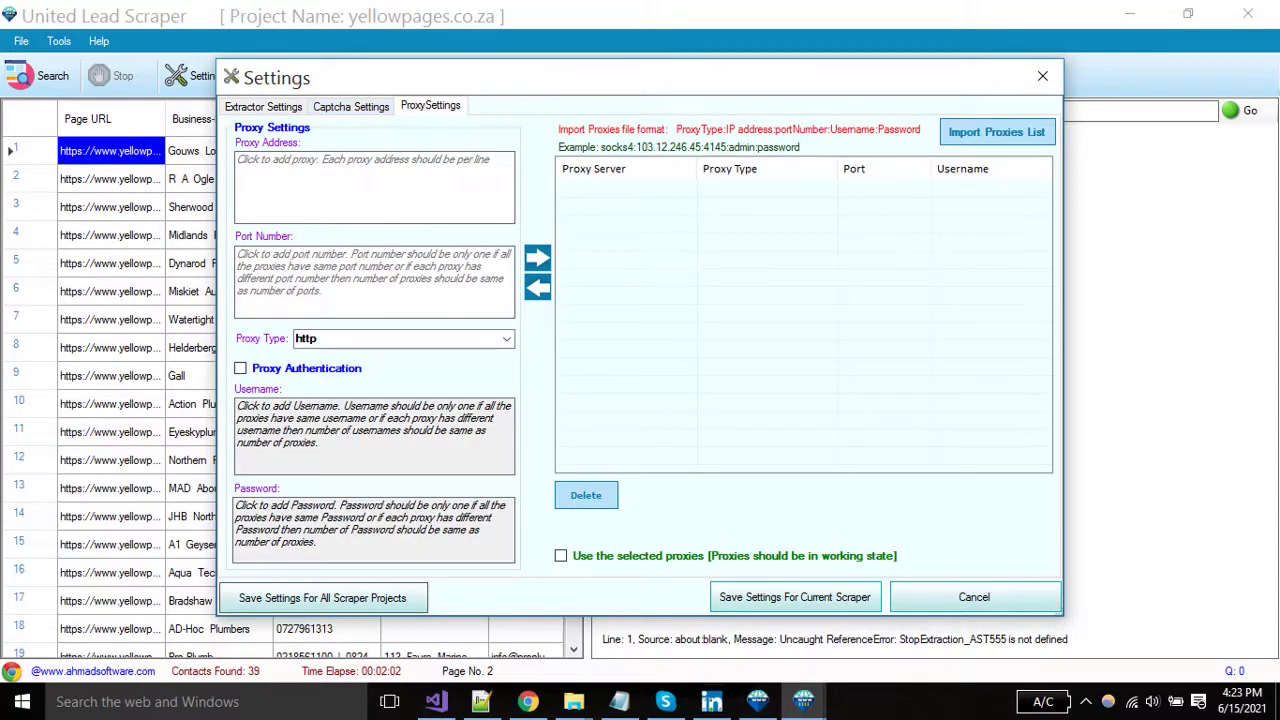
{"action": "key", "text": "ctrl+shift+Tab"}
{"action": "key", "text": "ctrl+shift+Tab"}
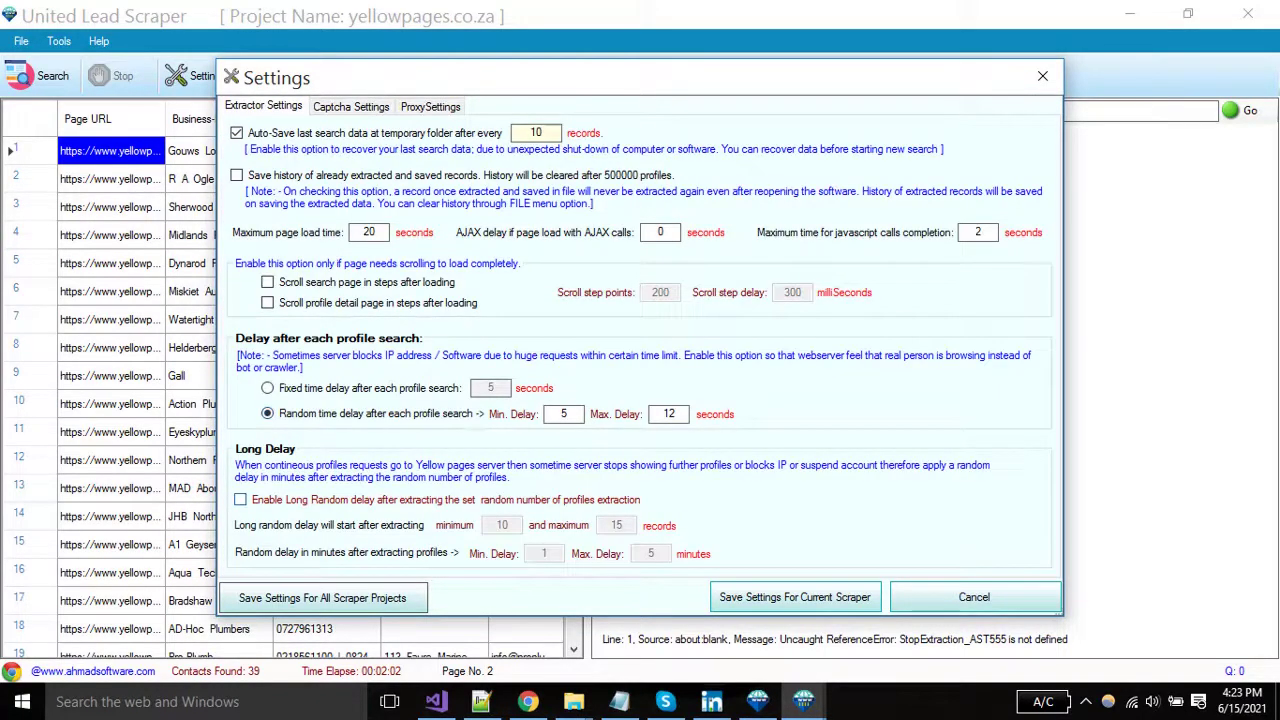
{"action": "key", "text": "Return"}
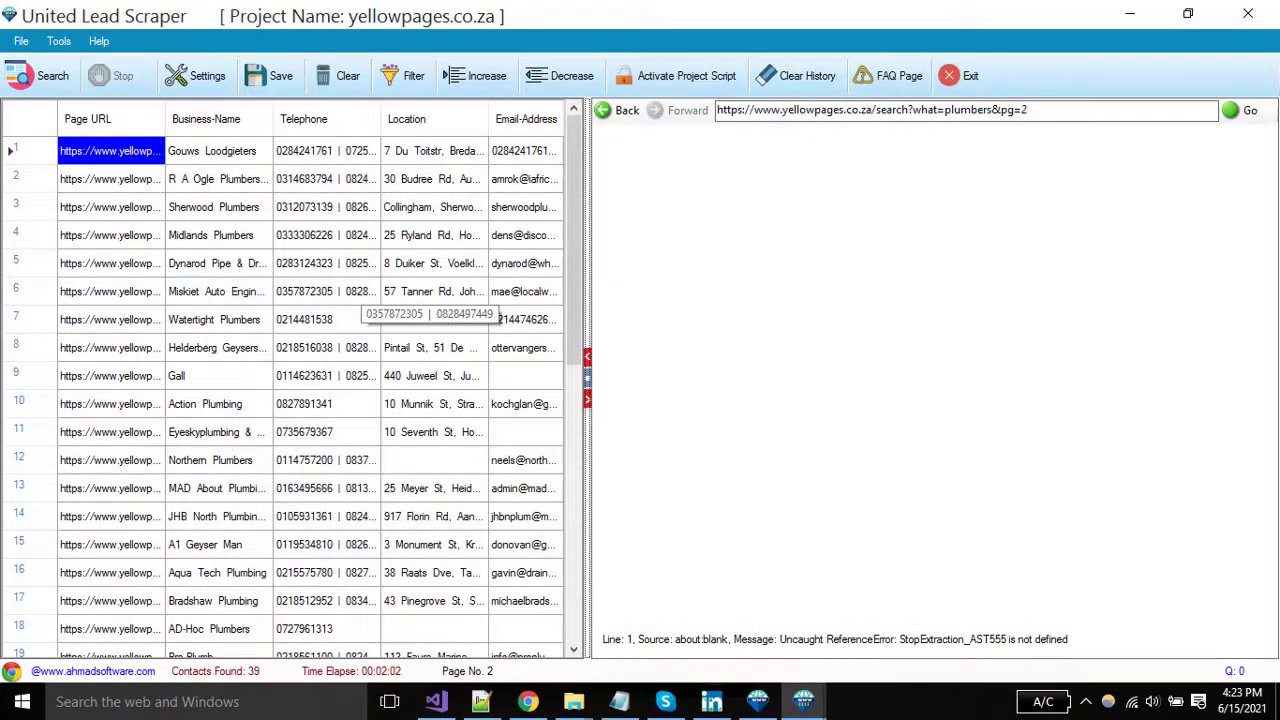
{"action": "left_click", "coordinate": [403, 75]}
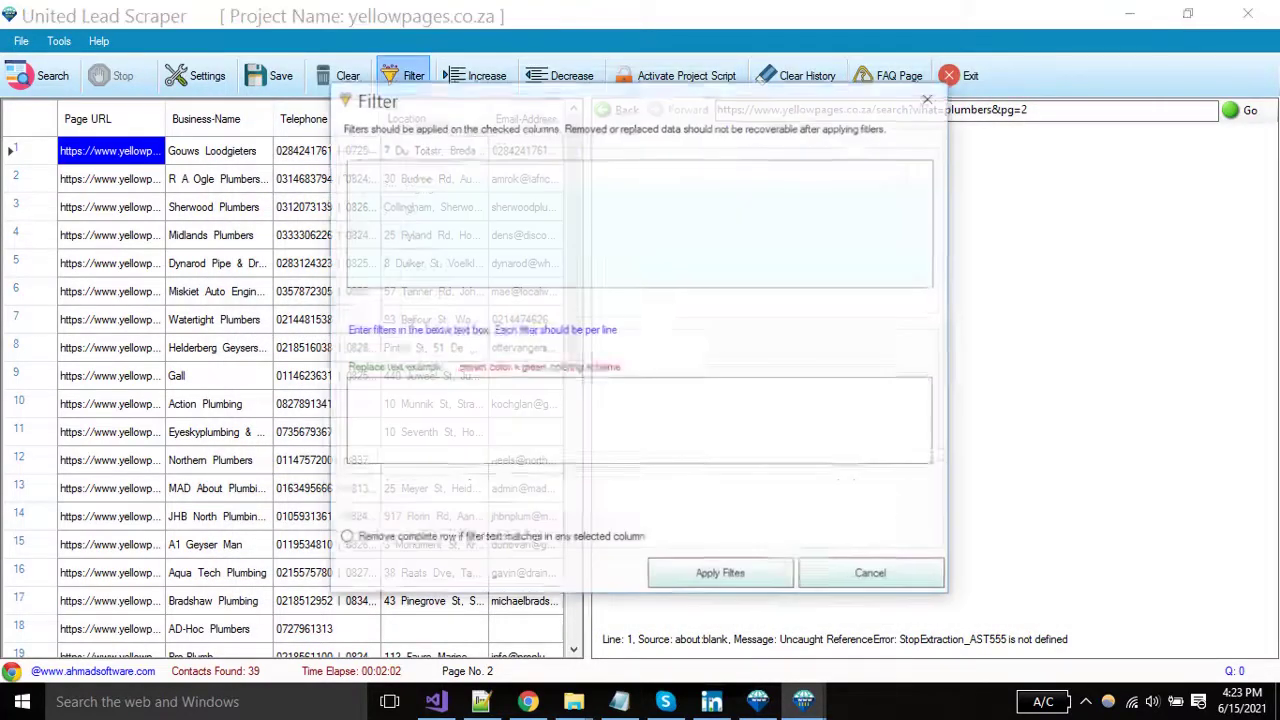
{"action": "left_click", "coordinate": [399, 190]}
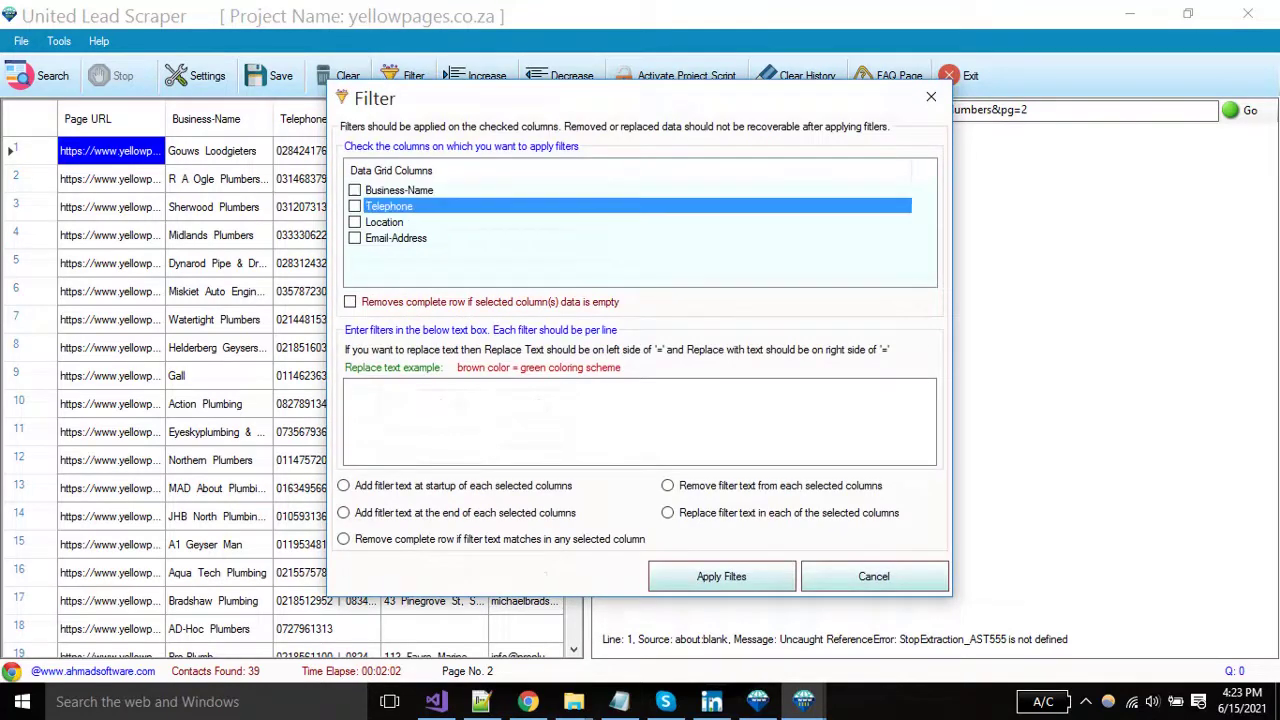
{"action": "left_click", "coordinate": [354, 206]}
{"action": "left_click", "coordinate": [354, 190]}
{"action": "key", "text": "Escape"}
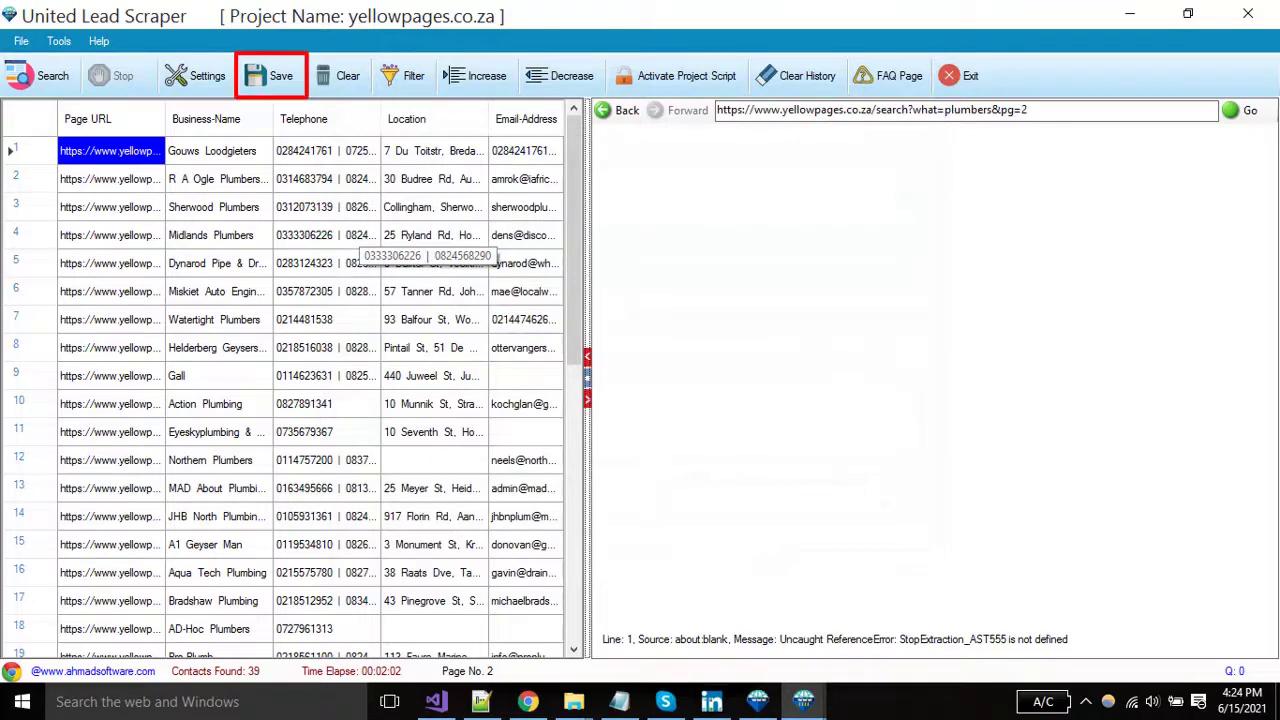
{"action": "left_click", "coordinate": [270, 76]}
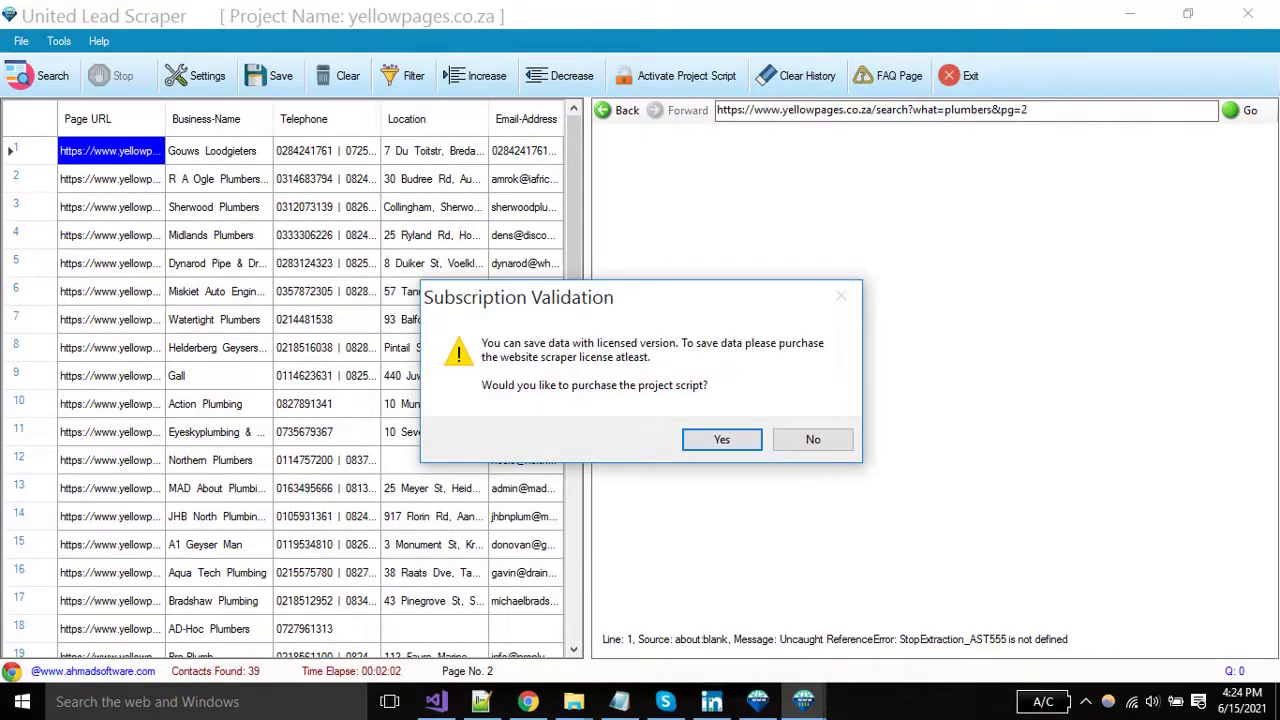
{"action": "left_click", "coordinate": [813, 440]}
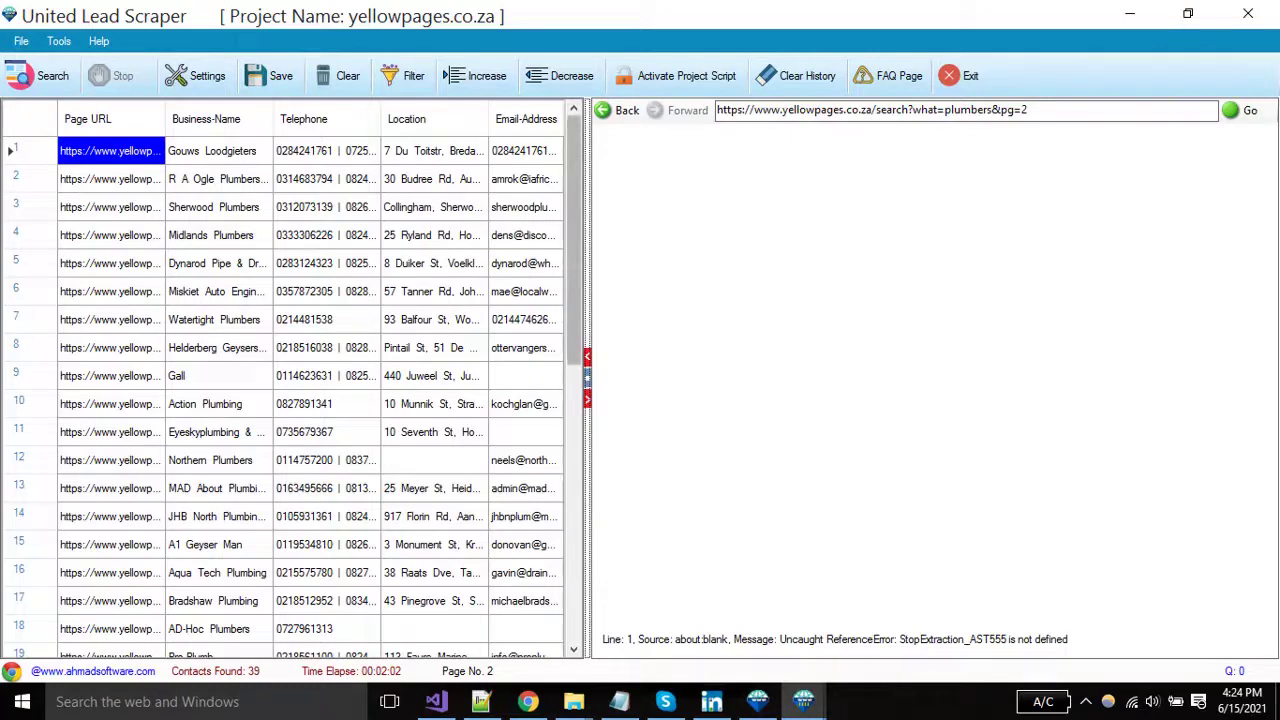
Step: Open the project script registration form and attempt registering with an empty Order ID
{"action": "left_click", "coordinate": [718, 88]}
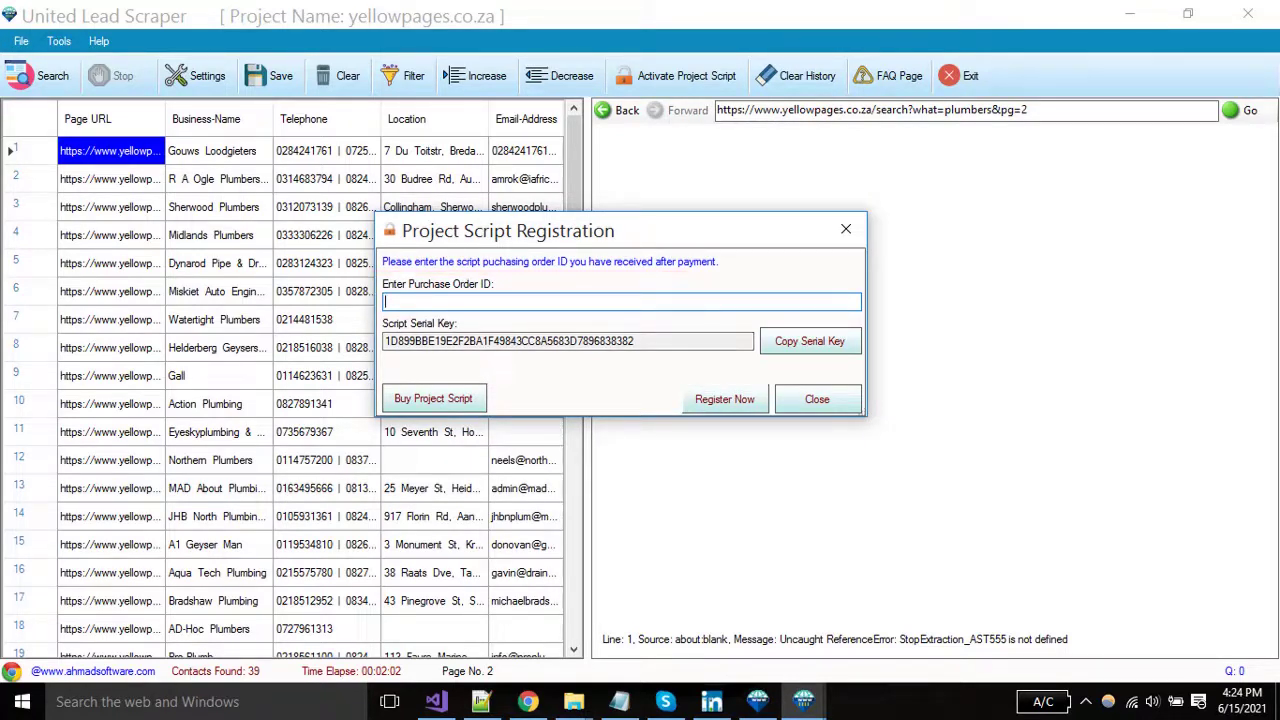
{"action": "left_click", "coordinate": [724, 399]}
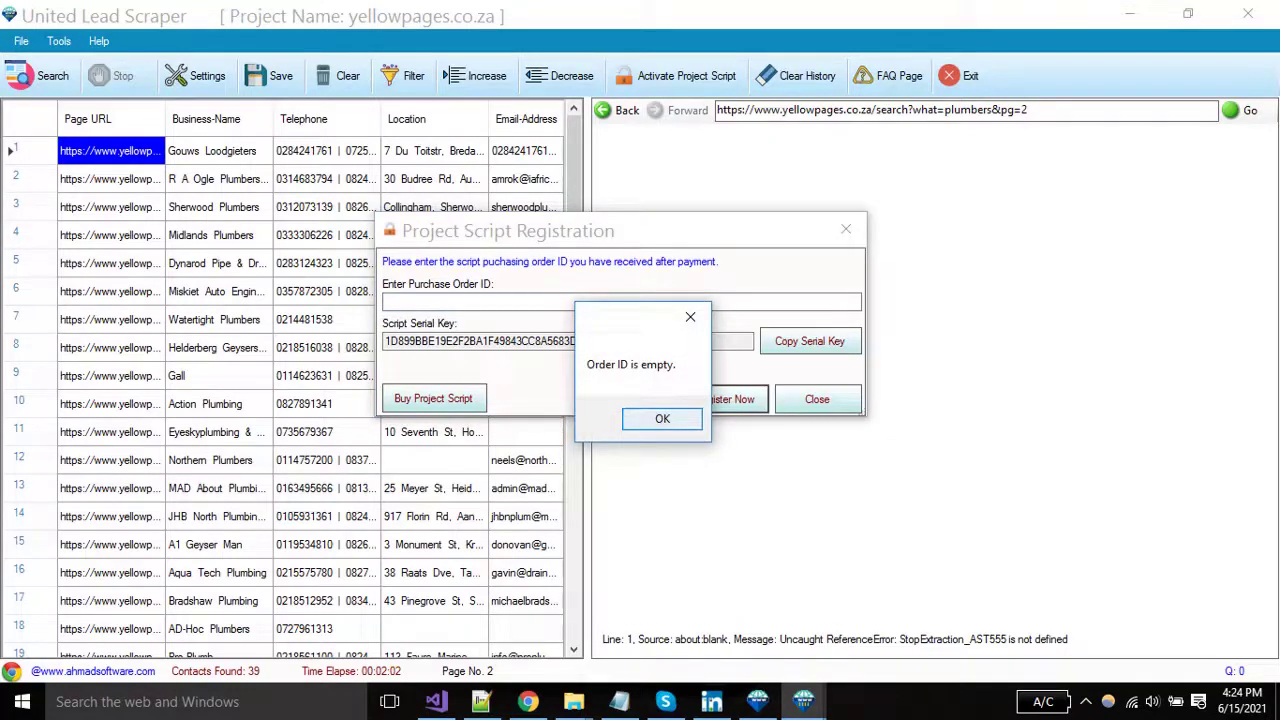
{"action": "key", "text": "Return"}
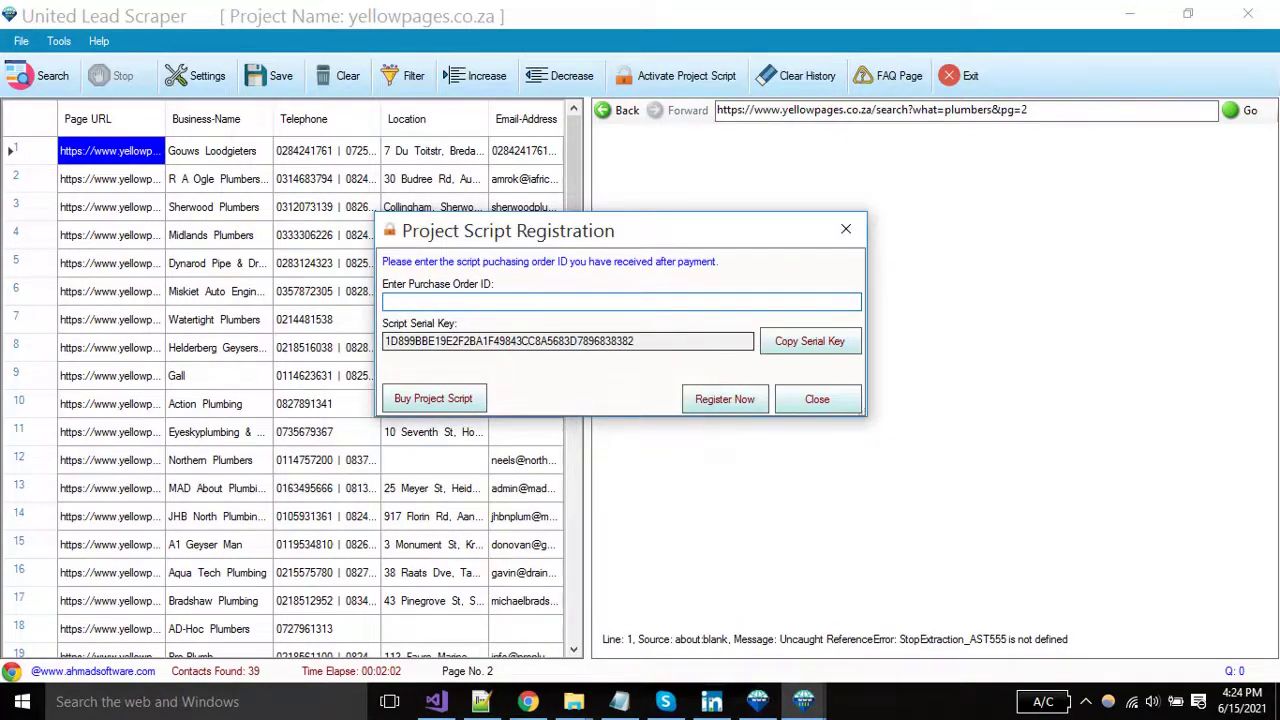